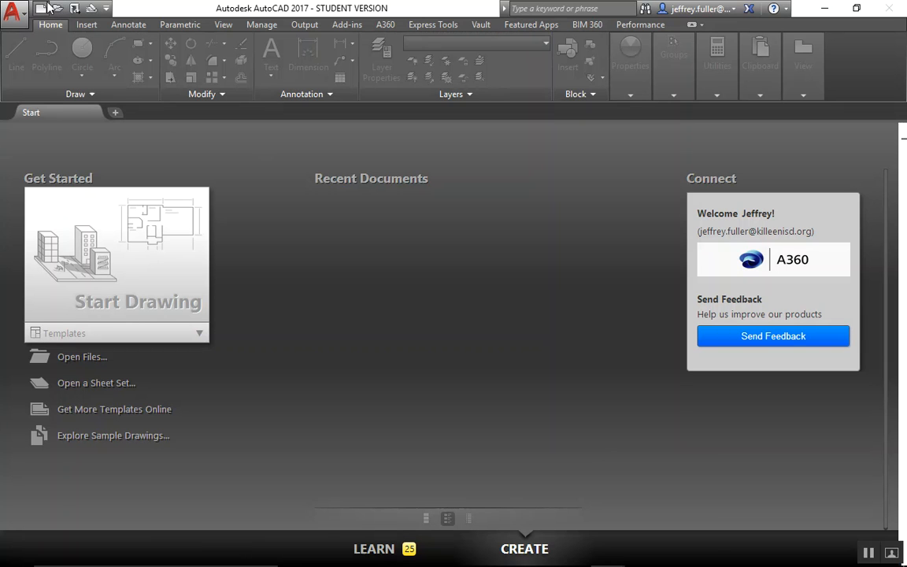
Create a drawing from the acad template and save it in Documents as "SP-" plus the surname, replacing the existing file
{"action": "key", "text": "ctrl+n"}
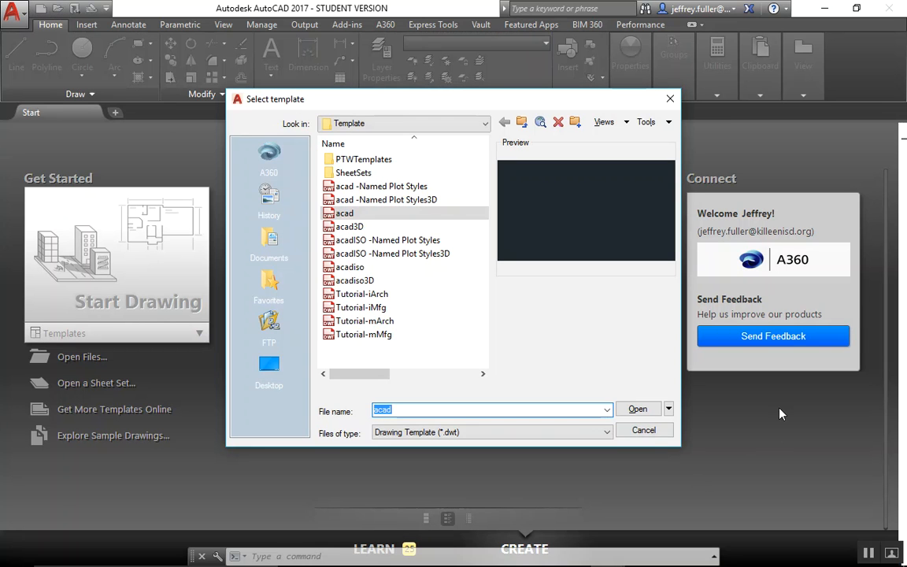
{"action": "left_click", "coordinate": [637, 409]}
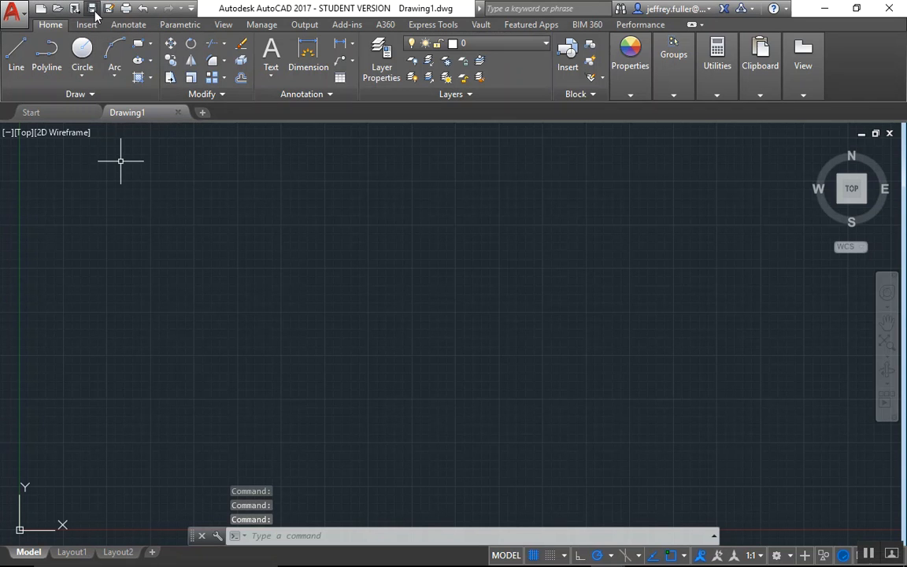
{"action": "left_click", "coordinate": [92, 9]}
{"action": "type", "text": "SP-"}
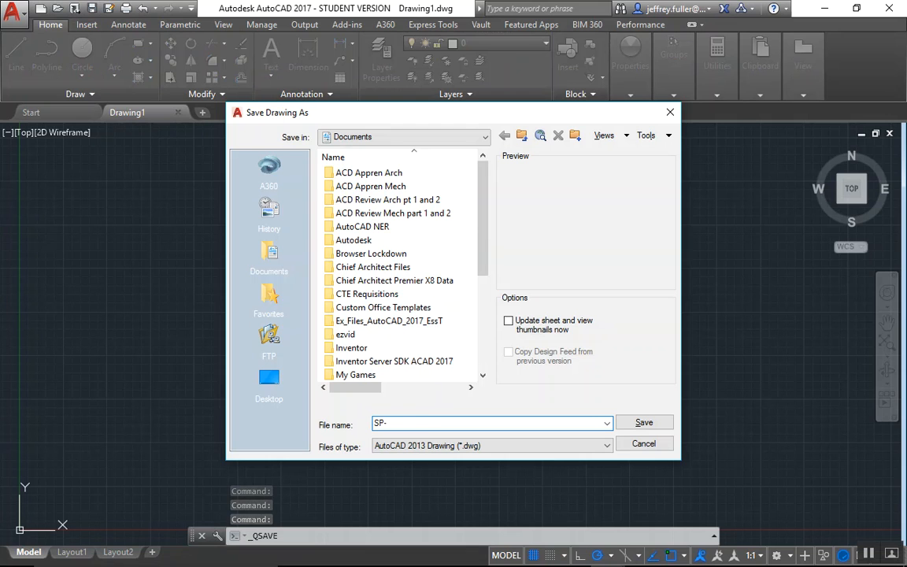
{"action": "type", "text": "FULLER"}
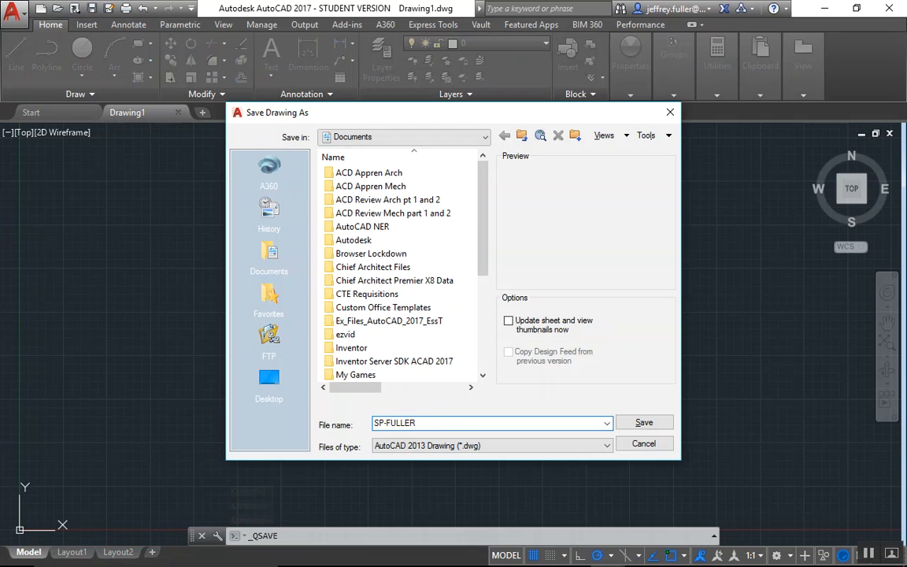
{"action": "left_click", "coordinate": [644, 422]}
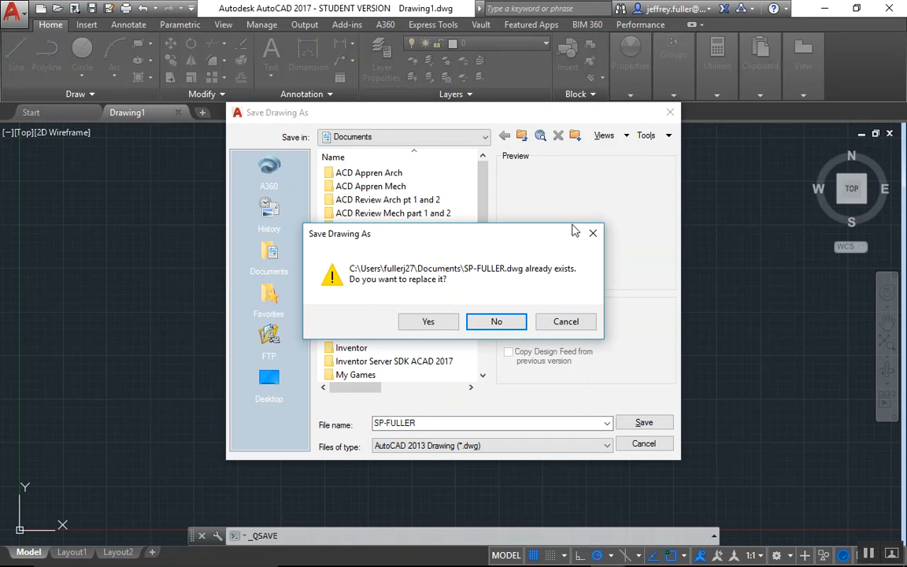
{"action": "left_click", "coordinate": [440, 322]}
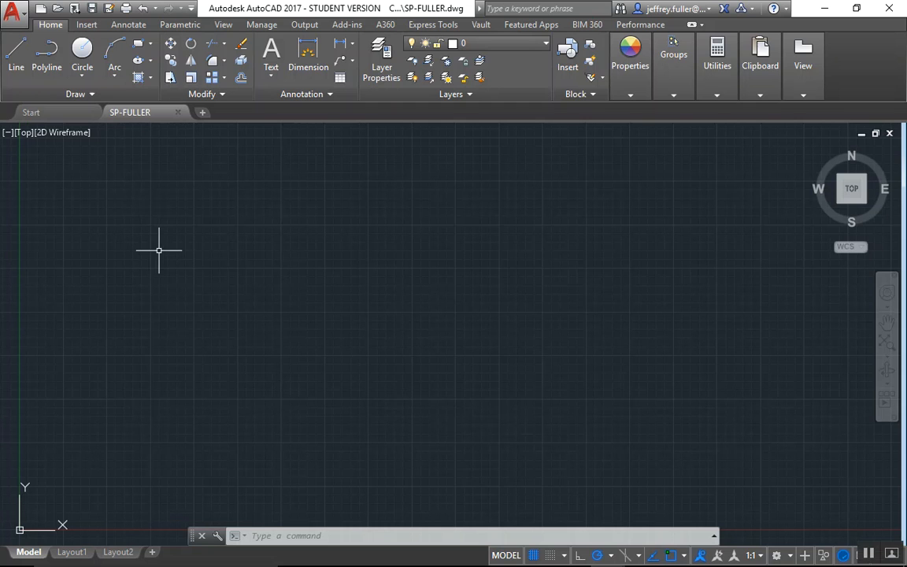
{"action": "left_click", "coordinate": [629, 56]}
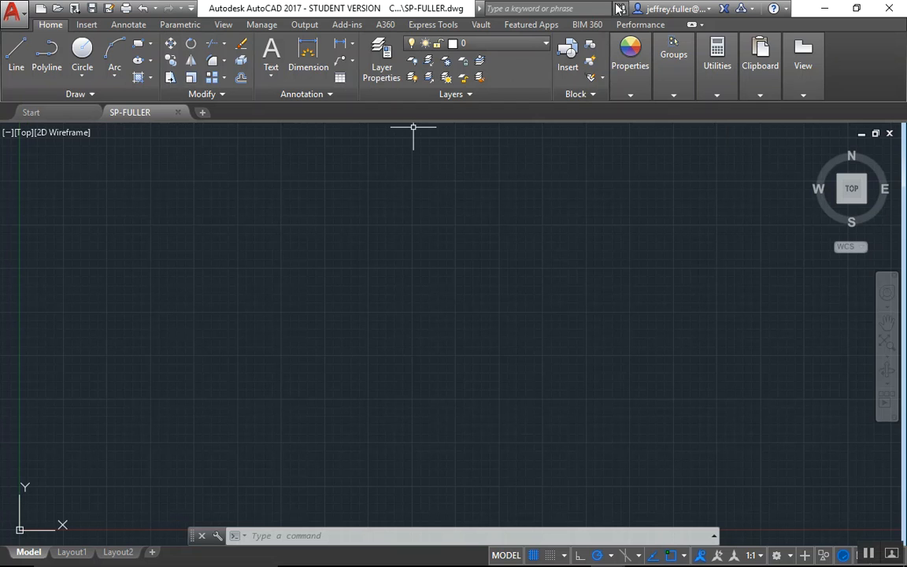
{"action": "left_click", "coordinate": [516, 46]}
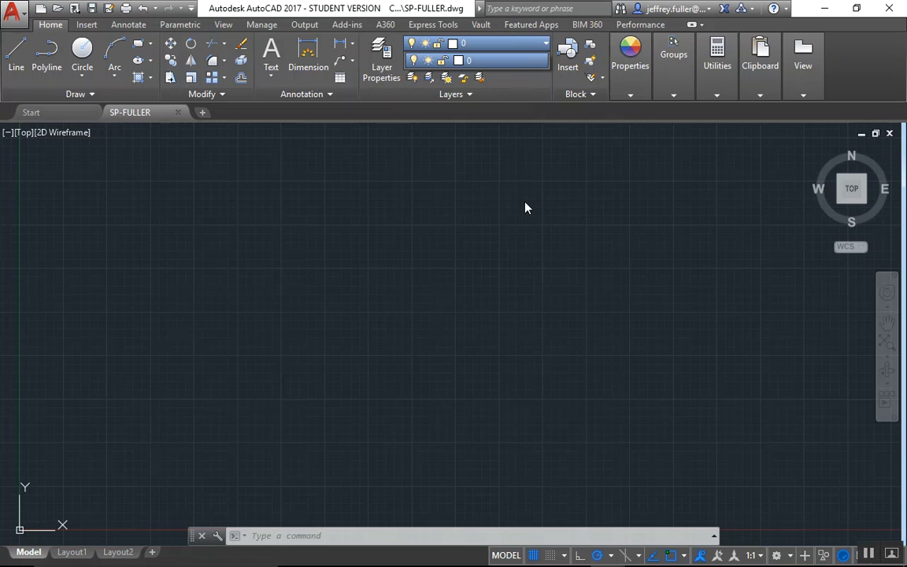
{"action": "left_click", "coordinate": [524, 228]}
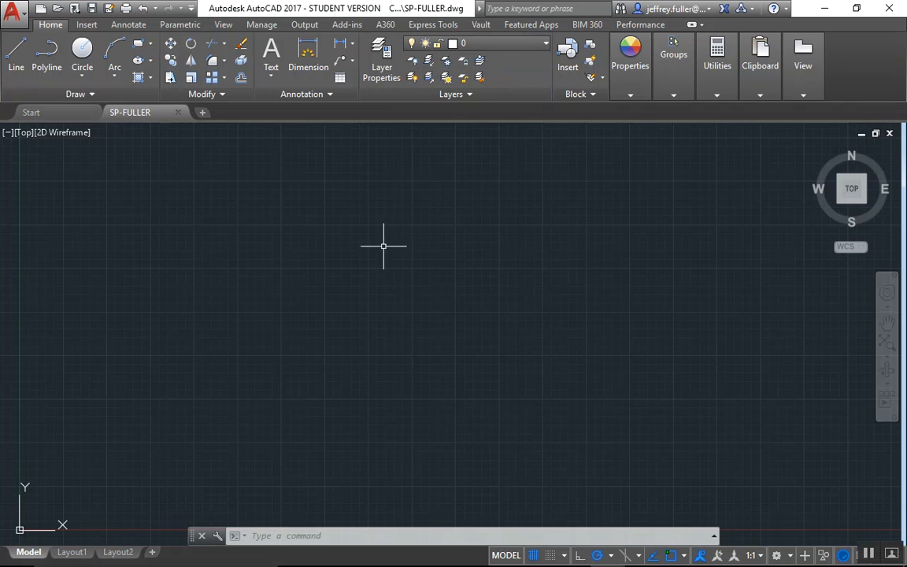
Set the drawing's length unit type to Architectural
{"action": "left_click", "coordinate": [13, 14]}
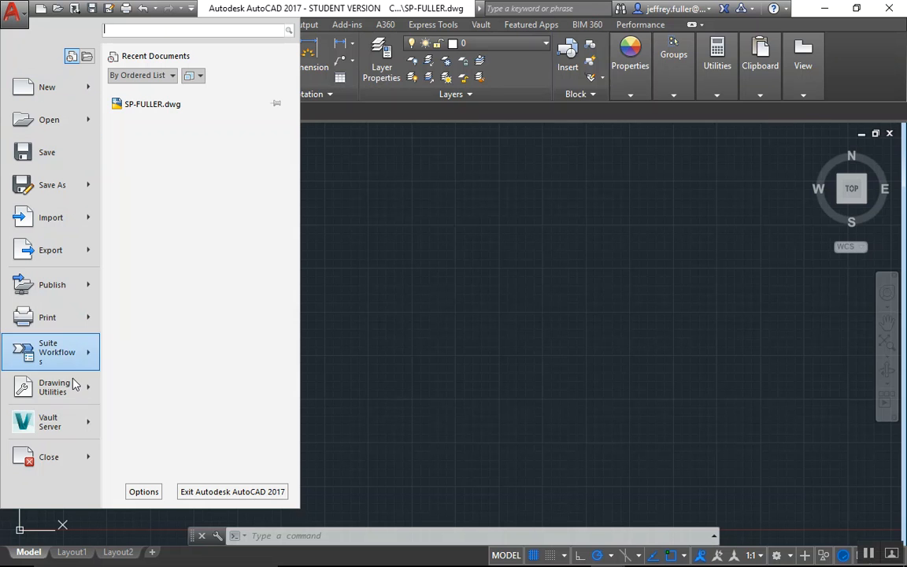
{"action": "mouse_move", "coordinate": [63, 398]}
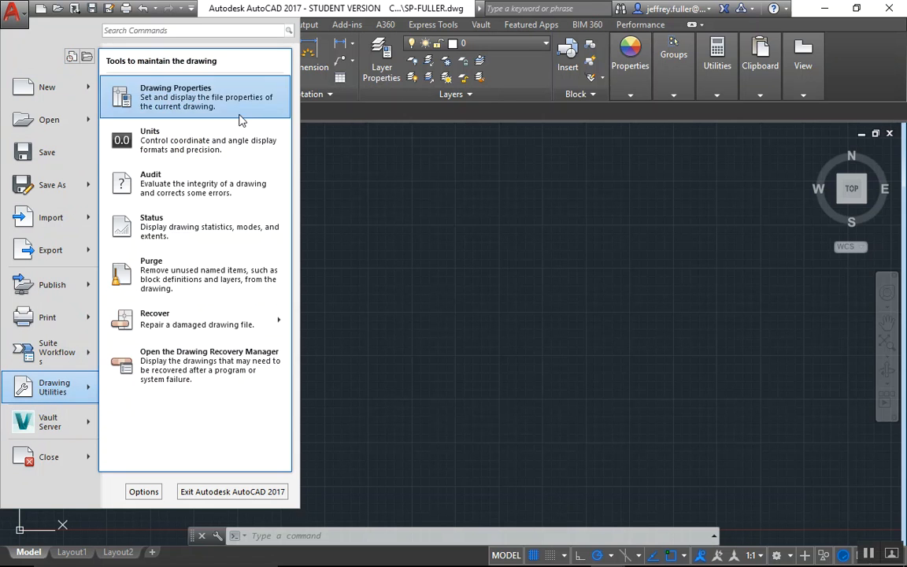
{"action": "left_click", "coordinate": [205, 128]}
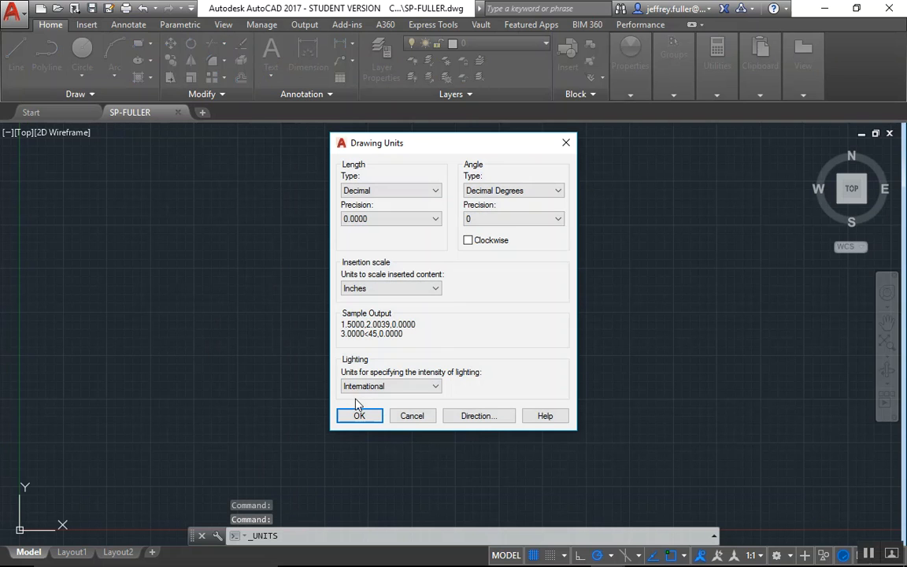
{"action": "left_click", "coordinate": [382, 194]}
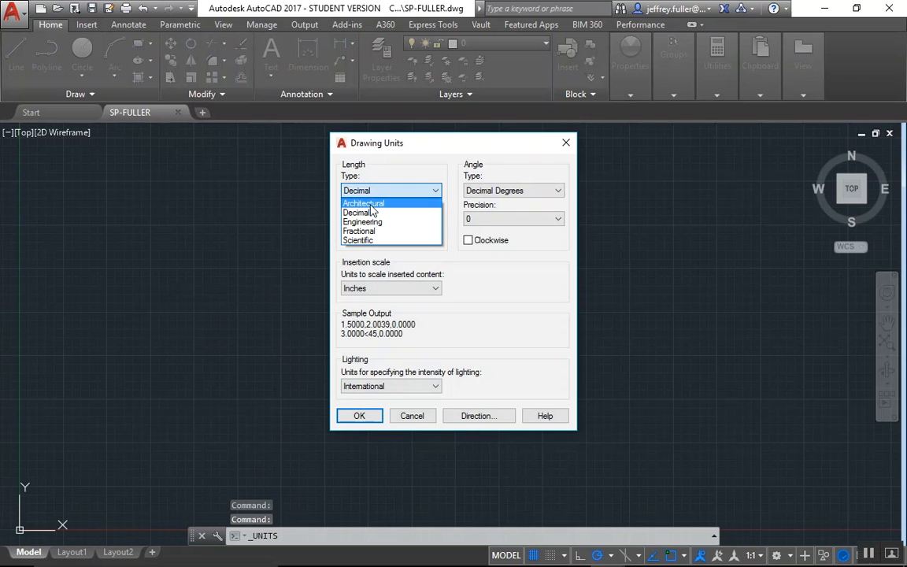
{"action": "left_click", "coordinate": [375, 203]}
{"action": "left_click", "coordinate": [359, 415]}
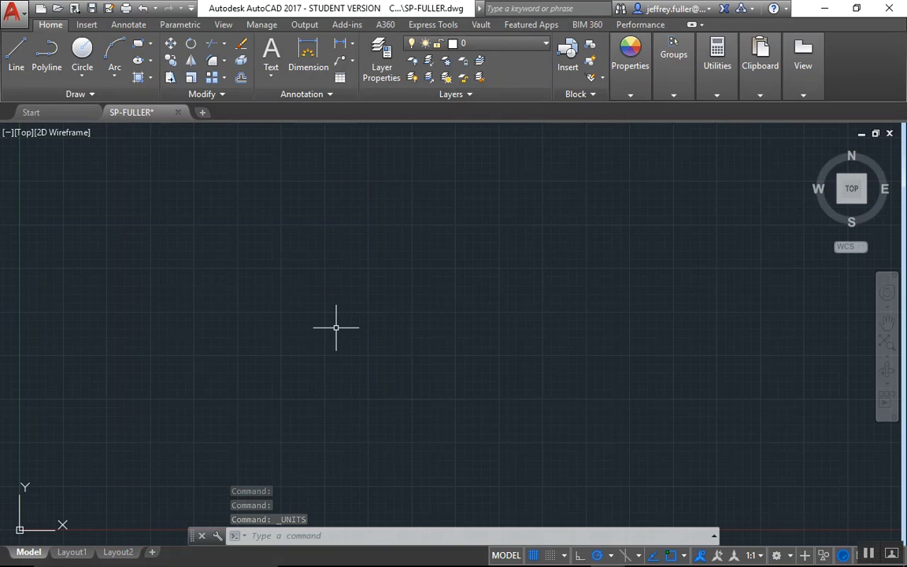
{"action": "left_click", "coordinate": [150, 226]}
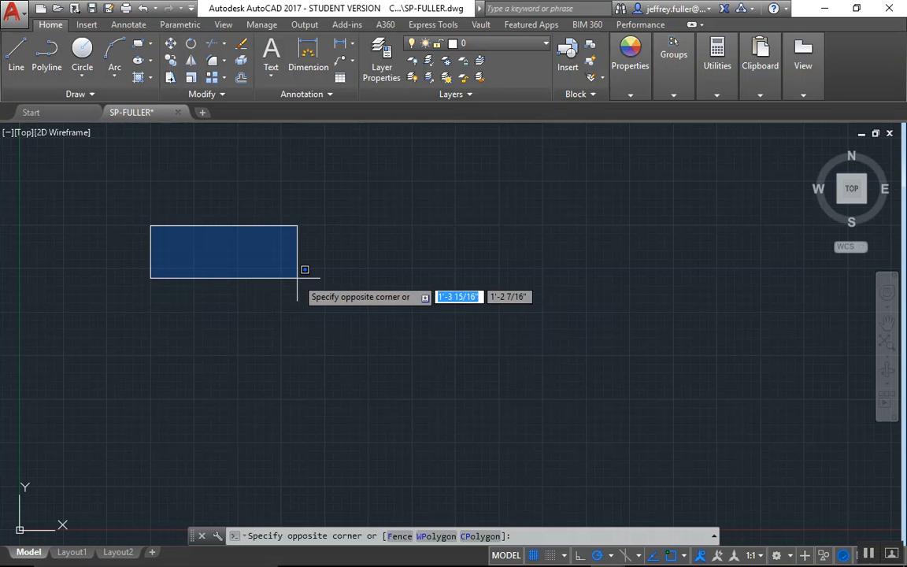
{"action": "key", "text": "Escape"}
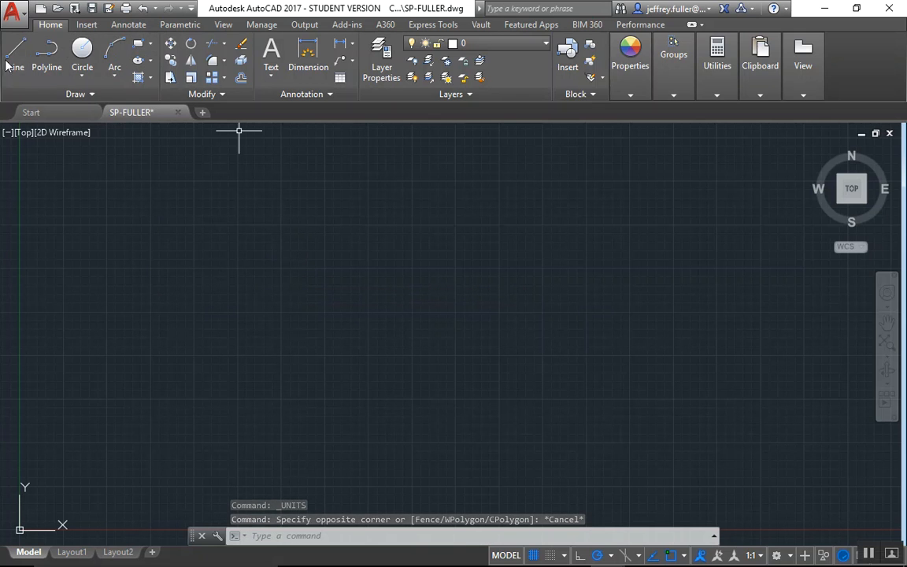
Draw a rectangle 4" wide and 2-1/2" high in the empty model space
{"action": "left_click", "coordinate": [138, 49]}
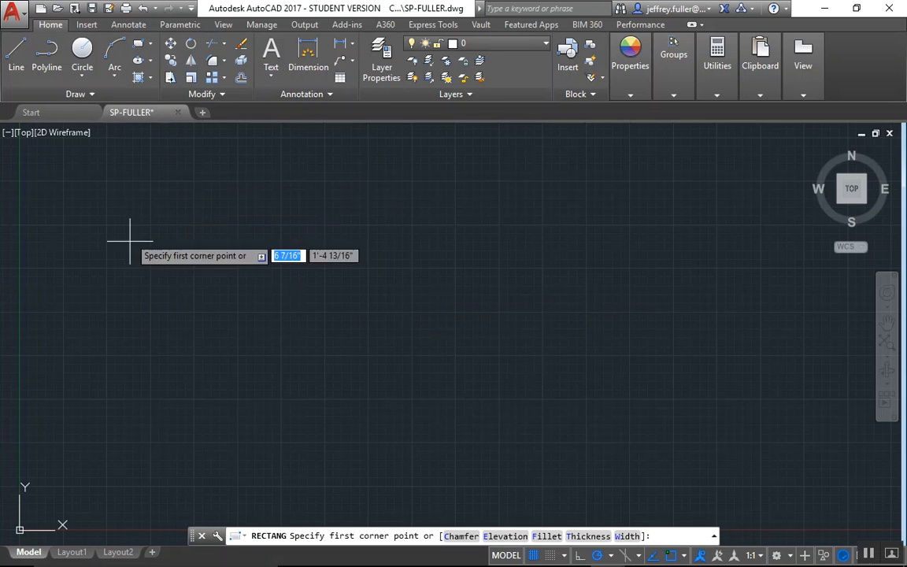
{"action": "left_click", "coordinate": [103, 222]}
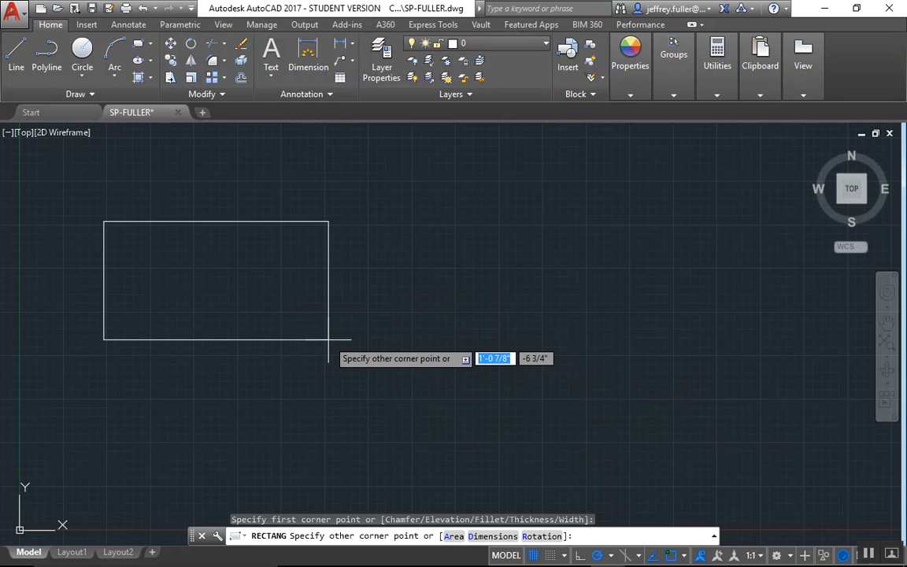
{"action": "type", "text": "4"}
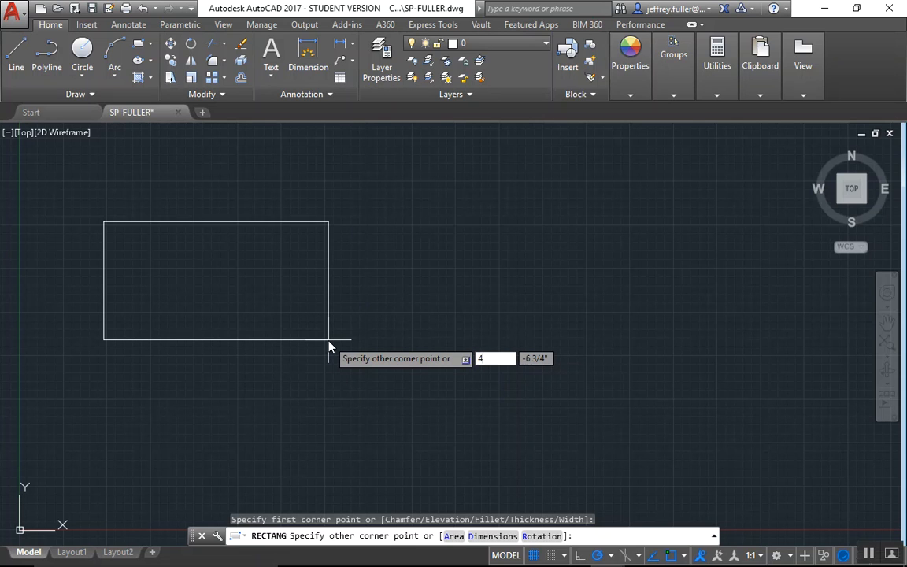
{"action": "type", "text": "\""}
{"action": "key", "text": "Tab"}
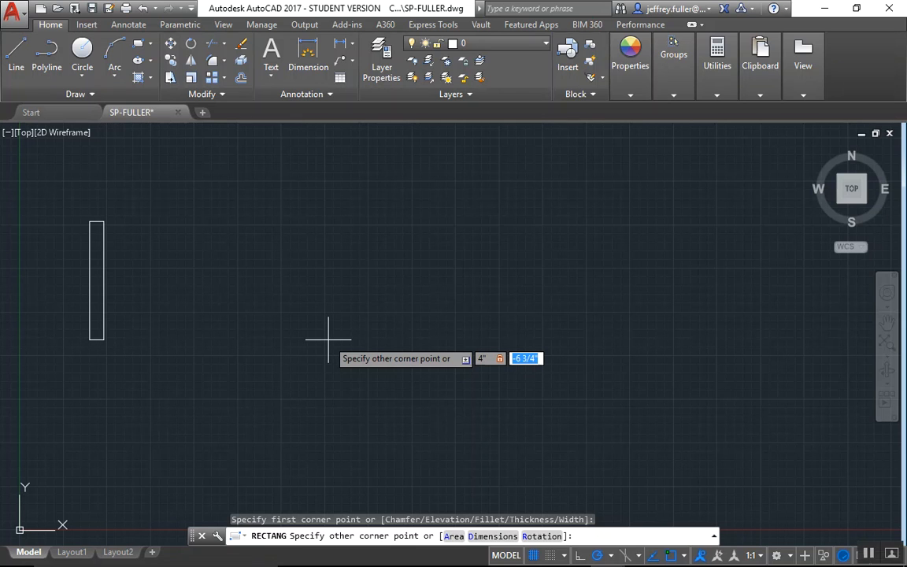
{"action": "type", "text": "2-1/2"}
{"action": "key", "text": "Return"}
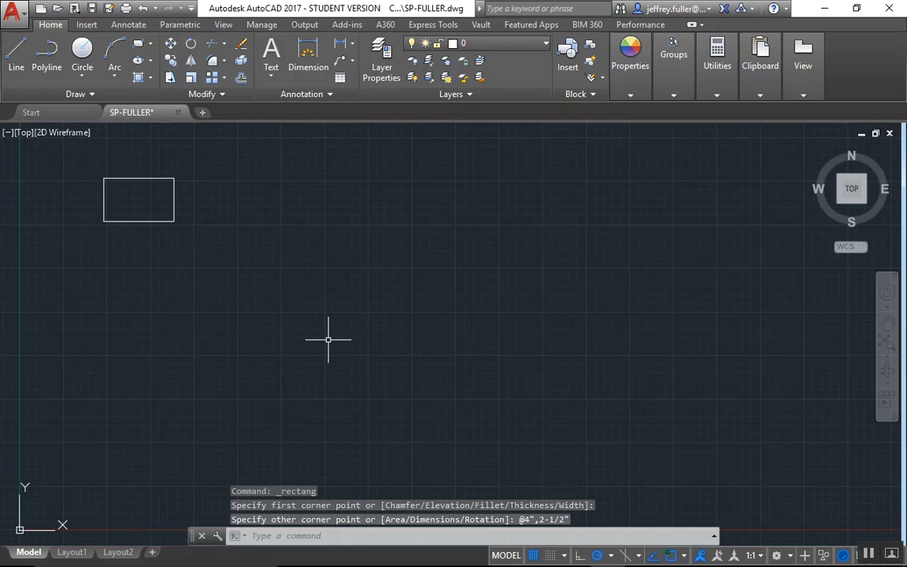
{"action": "scroll", "coordinate": [121, 228], "scroll_direction": "up", "scroll_amount": 2}
{"action": "mouse_move", "coordinate": [121, 228]}
{"action": "middle_mouse_down"}
{"action": "mouse_move", "coordinate": [154, 351]}
{"action": "mouse_move", "coordinate": [234, 435]}
{"action": "middle_mouse_up"}
{"action": "scroll", "coordinate": [227, 370], "scroll_direction": "up", "scroll_amount": 2}
{"action": "mouse_move", "coordinate": [236, 363]}
{"action": "middle_mouse_down"}
{"action": "mouse_move", "coordinate": [243, 357]}
{"action": "mouse_move", "coordinate": [78, 203]}
{"action": "mouse_move", "coordinate": [143, 230]}
{"action": "middle_mouse_up"}
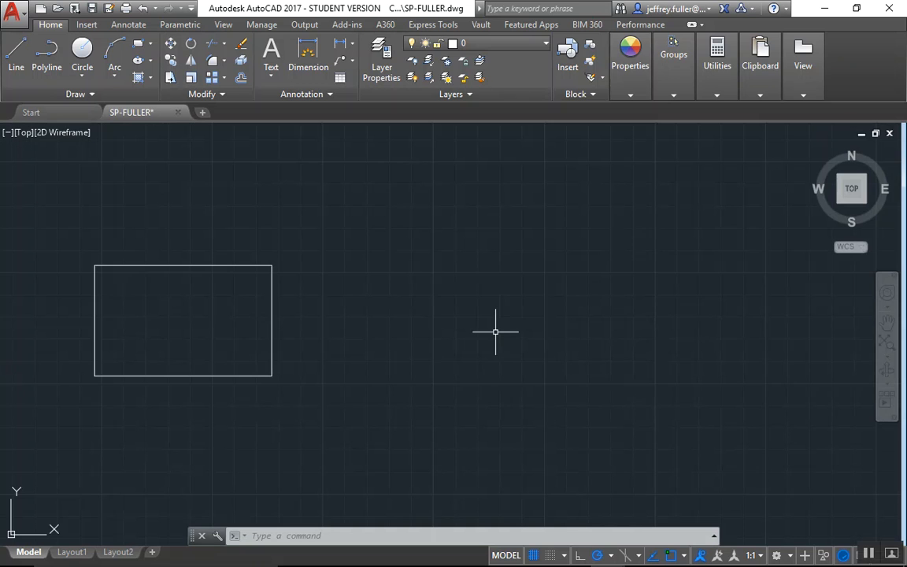
Create a new layer named SP-CIRC and assign it the blue index color 160
{"action": "left_click", "coordinate": [383, 60]}
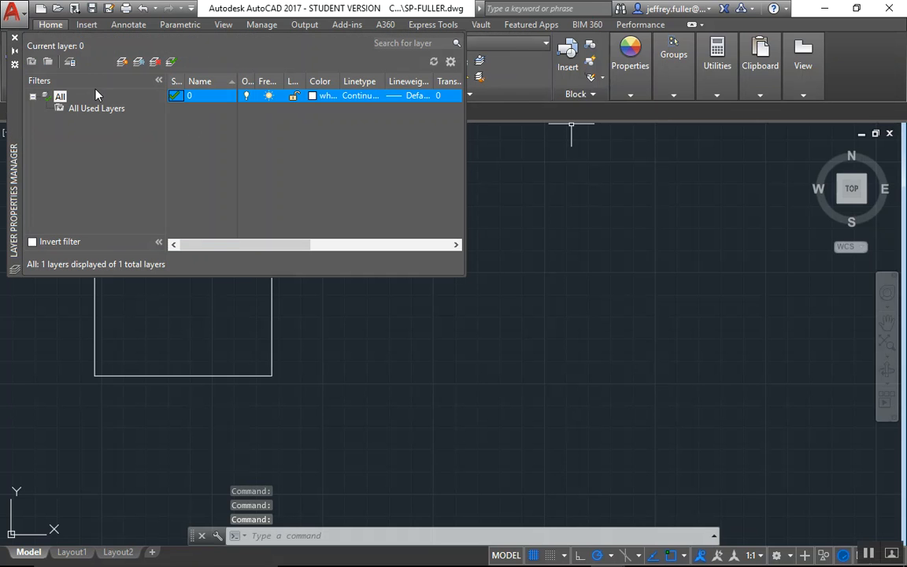
{"action": "left_click", "coordinate": [123, 62]}
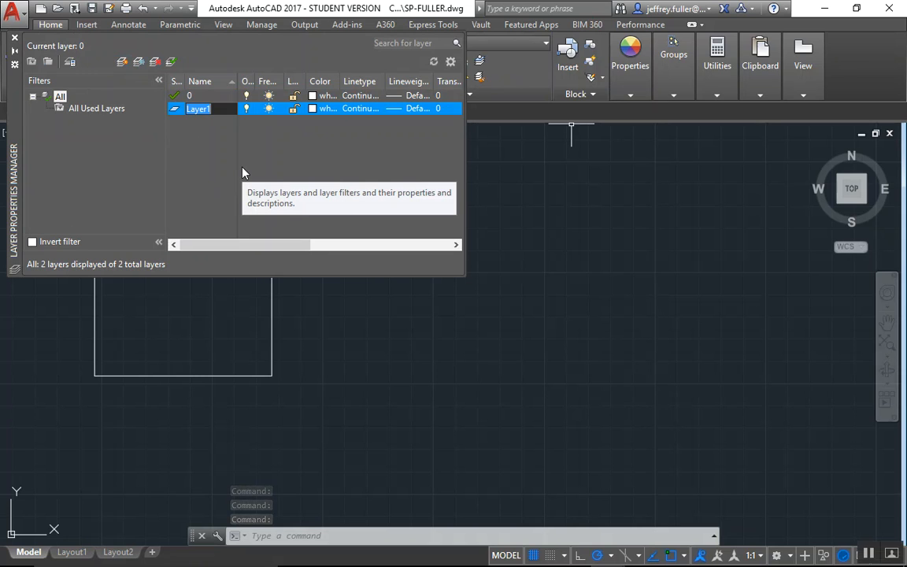
{"action": "type", "text": "SP"}
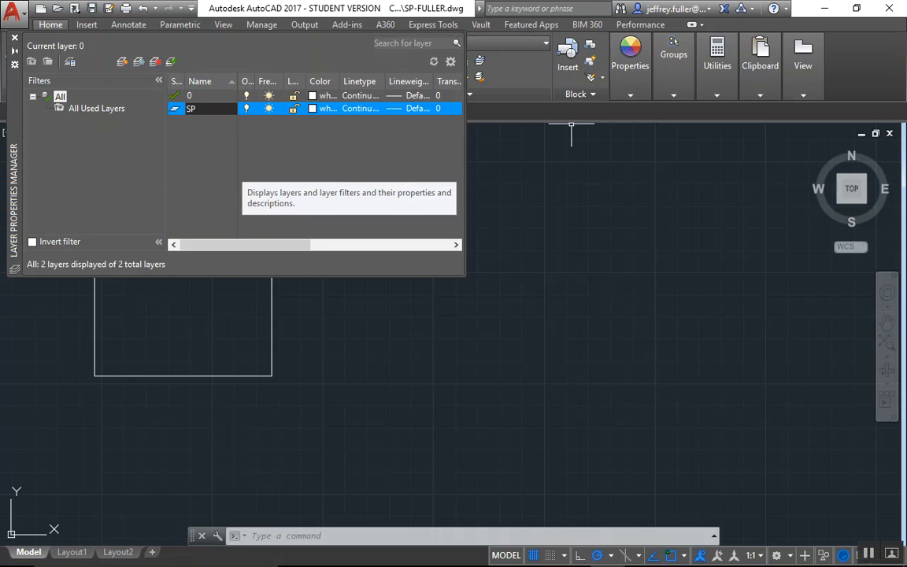
{"action": "type", "text": "-CIRC"}
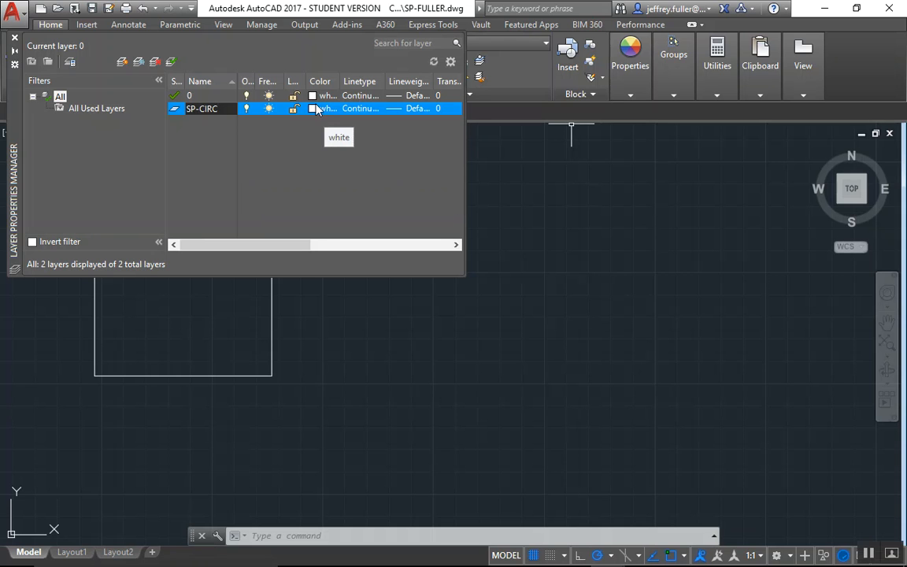
{"action": "key", "text": "Return"}
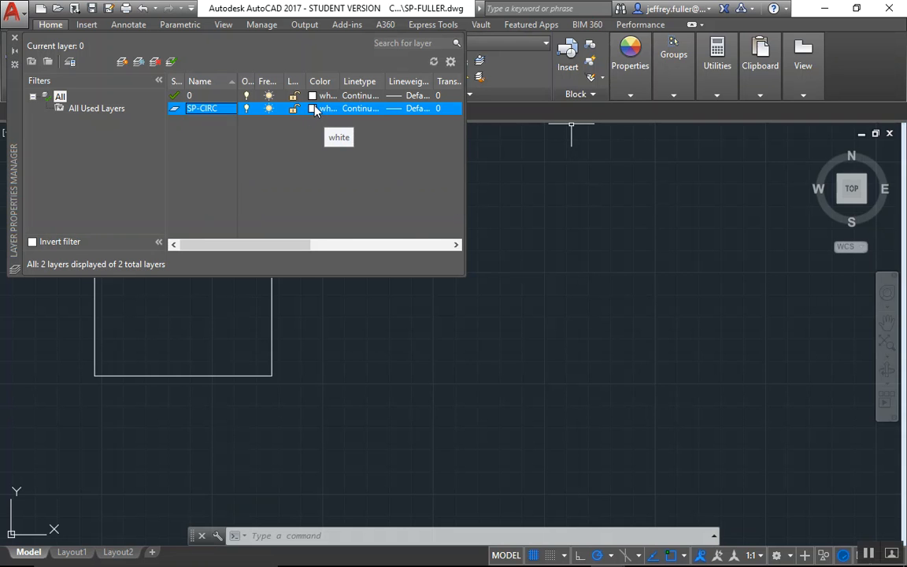
{"action": "left_click", "coordinate": [313, 108]}
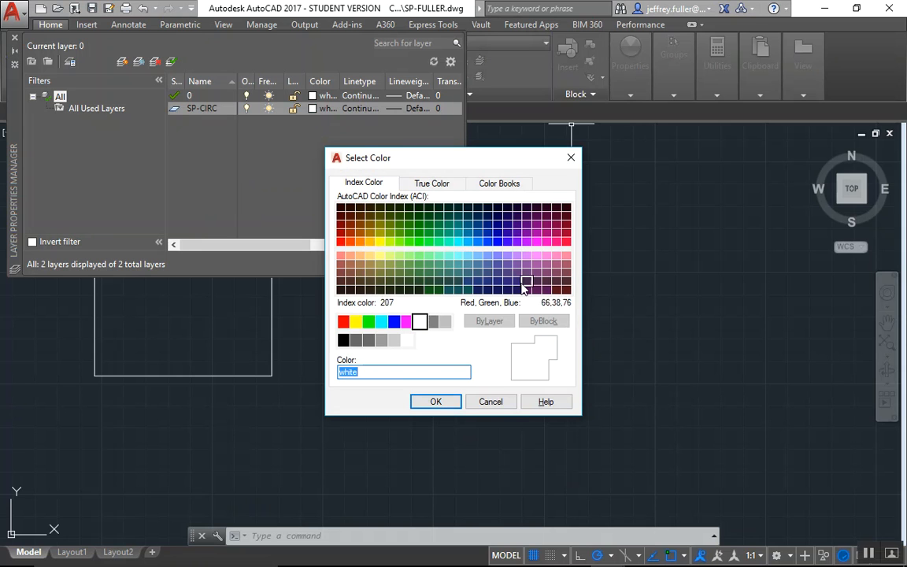
{"action": "left_click", "coordinate": [488, 242]}
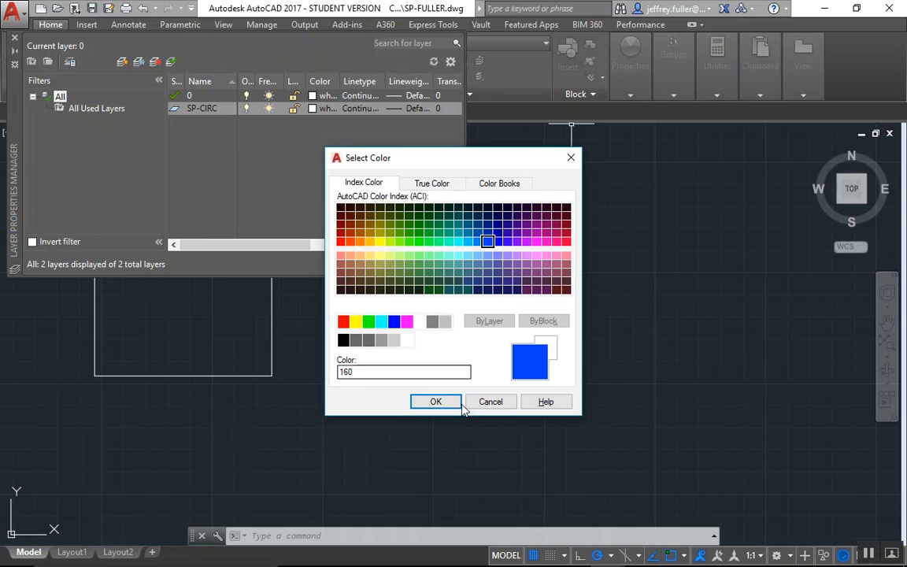
{"action": "left_click", "coordinate": [435, 401]}
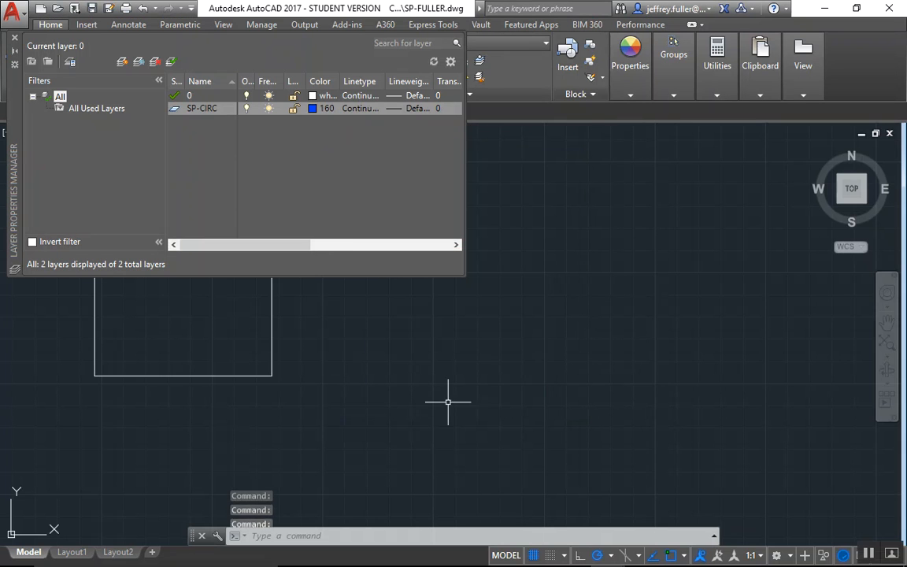
{"action": "left_click", "coordinate": [14, 39]}
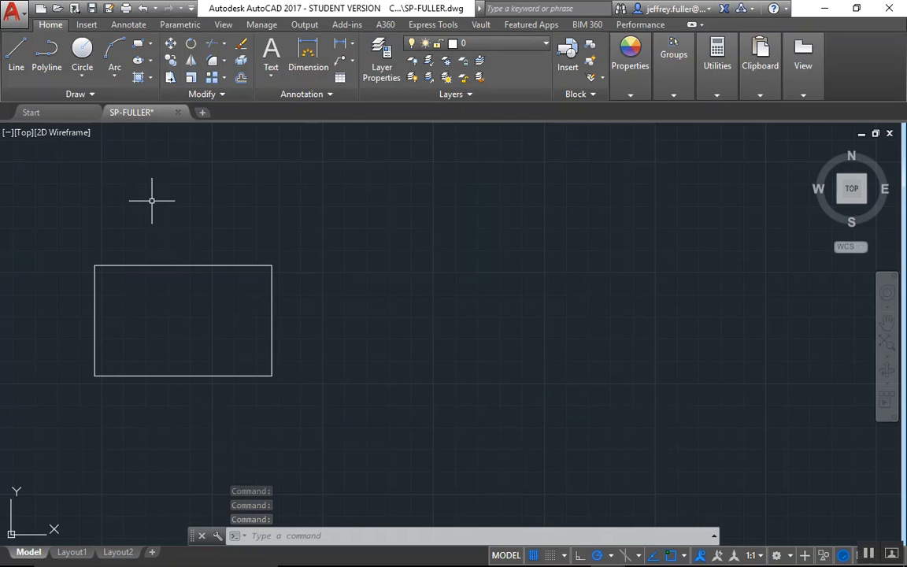
Limit the running object snaps to Endpoint and Midpoint and draw a circle of 1-1/4" radius centered in the rectangle
{"action": "left_click", "coordinate": [79, 54]}
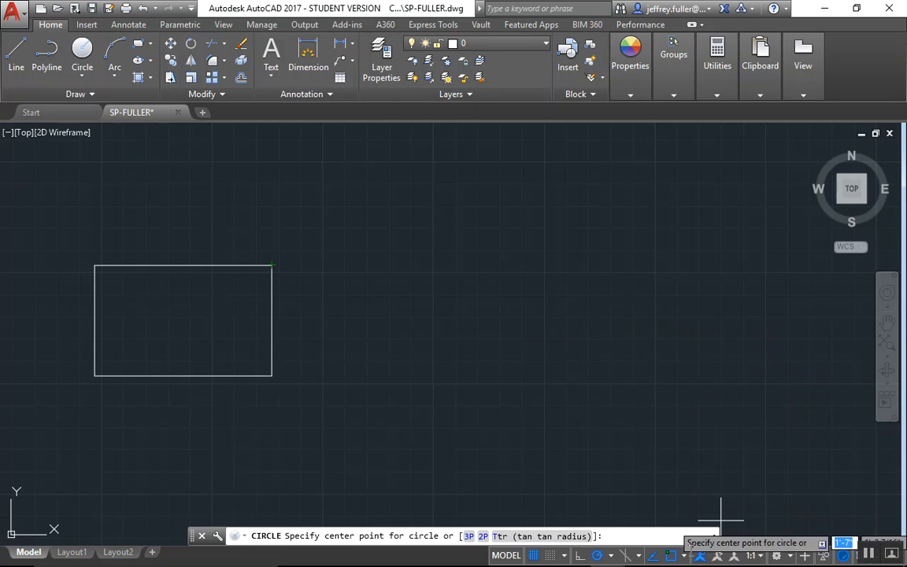
{"action": "left_click", "coordinate": [684, 555]}
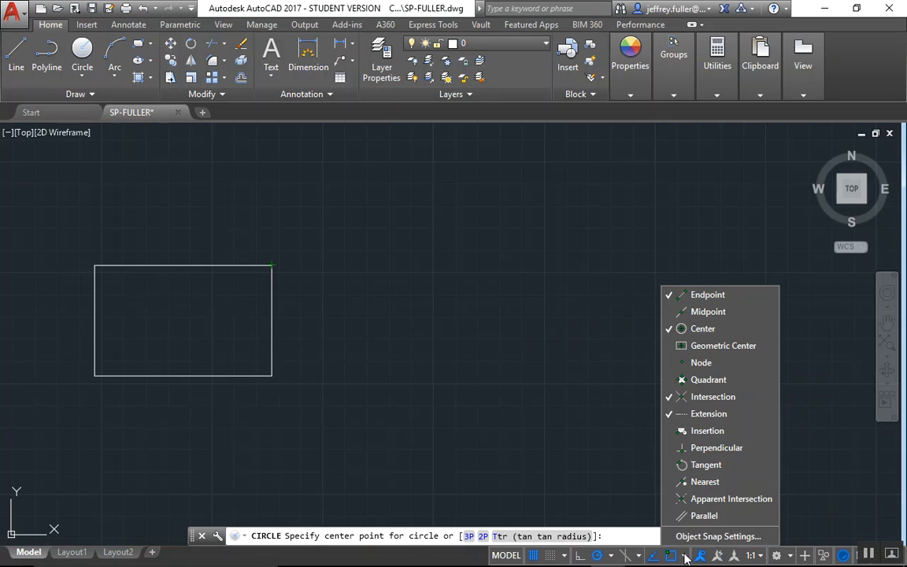
{"action": "left_click", "coordinate": [703, 327]}
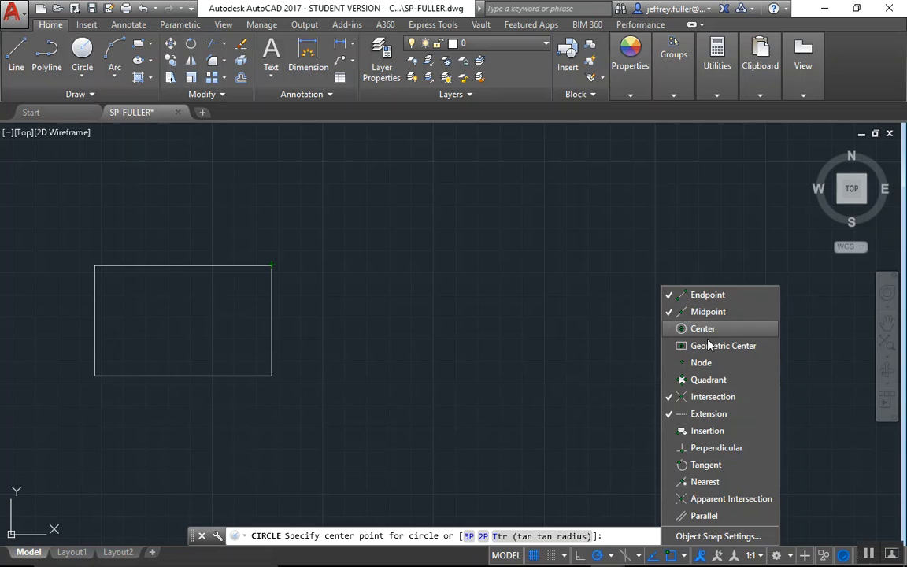
{"action": "left_click", "coordinate": [712, 397]}
{"action": "left_click", "coordinate": [719, 414]}
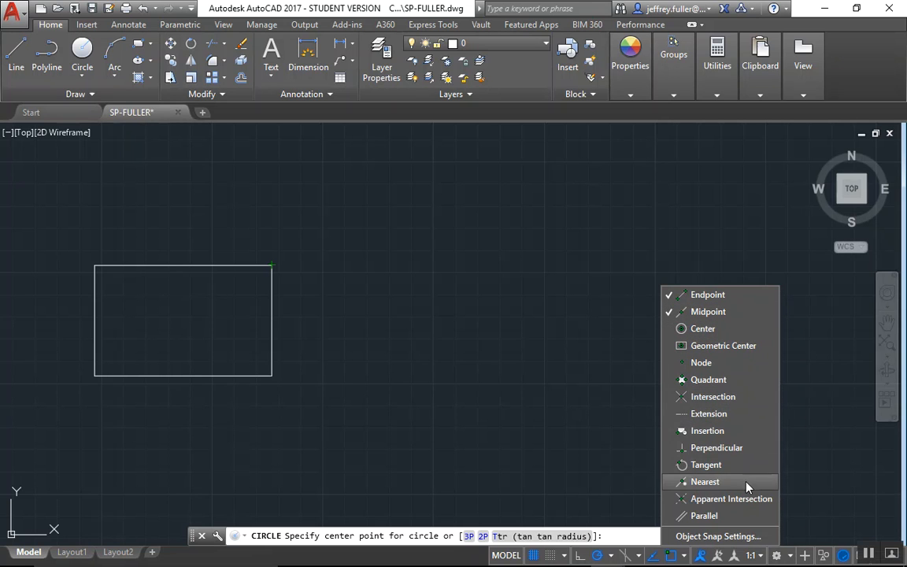
{"action": "left_click", "coordinate": [551, 396]}
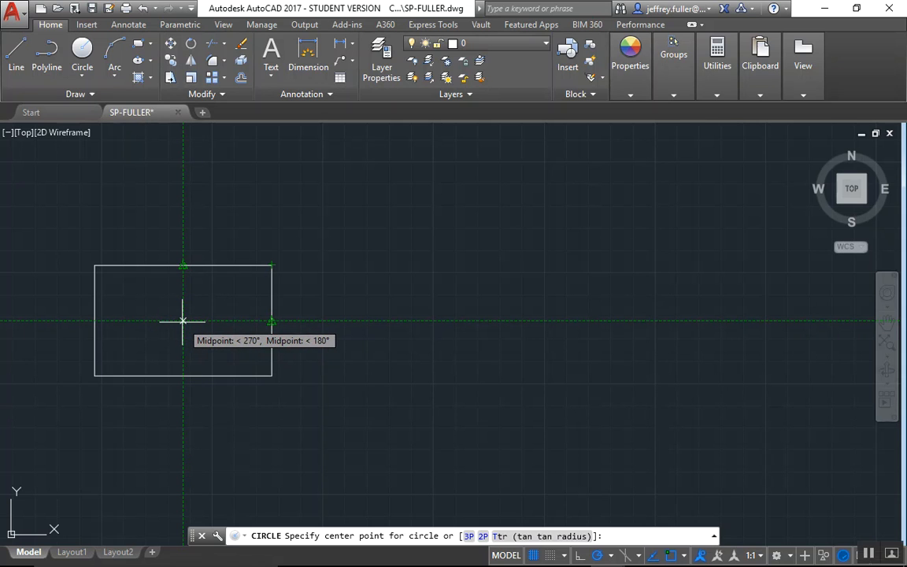
{"action": "left_click", "coordinate": [182, 322]}
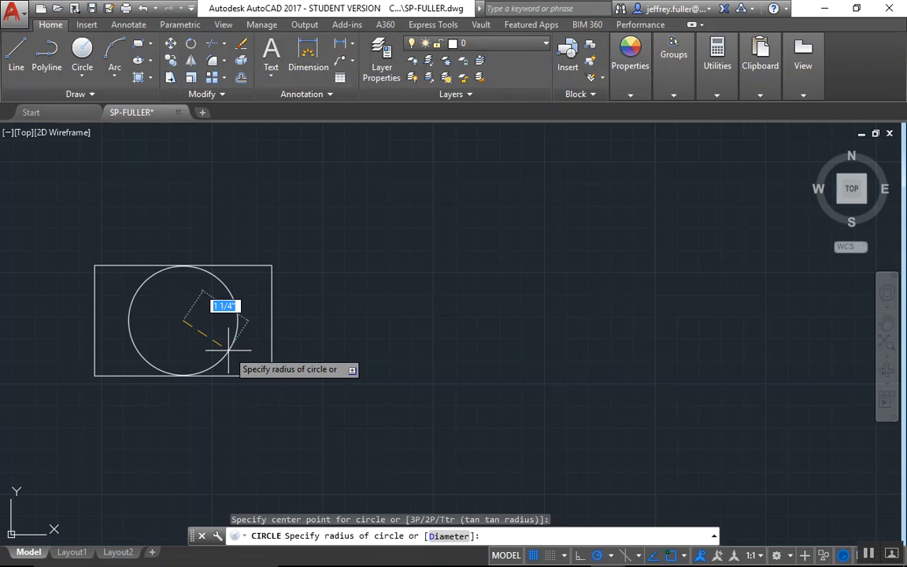
{"action": "left_click", "coordinate": [228, 349]}
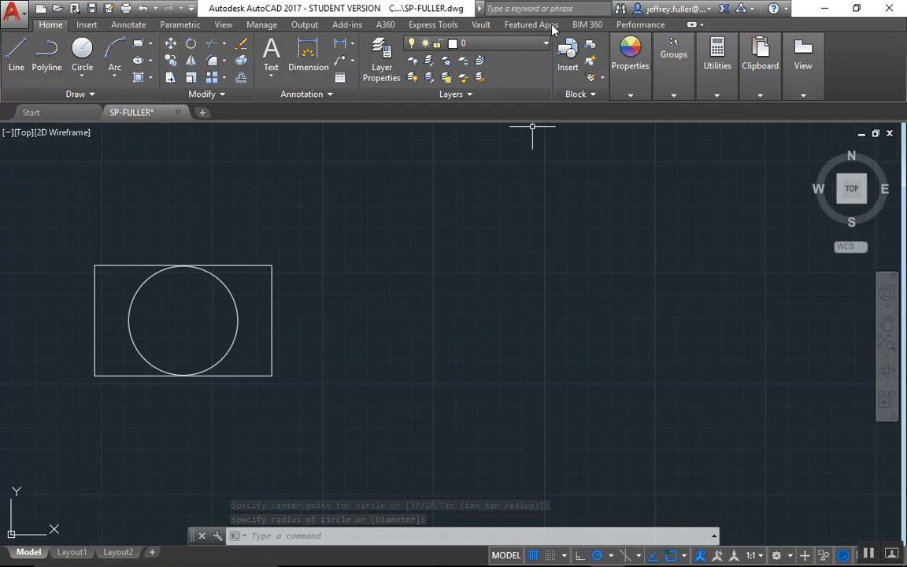
Move the circle to the SP-CIRC layer and clear the selection
{"action": "left_click", "coordinate": [513, 49]}
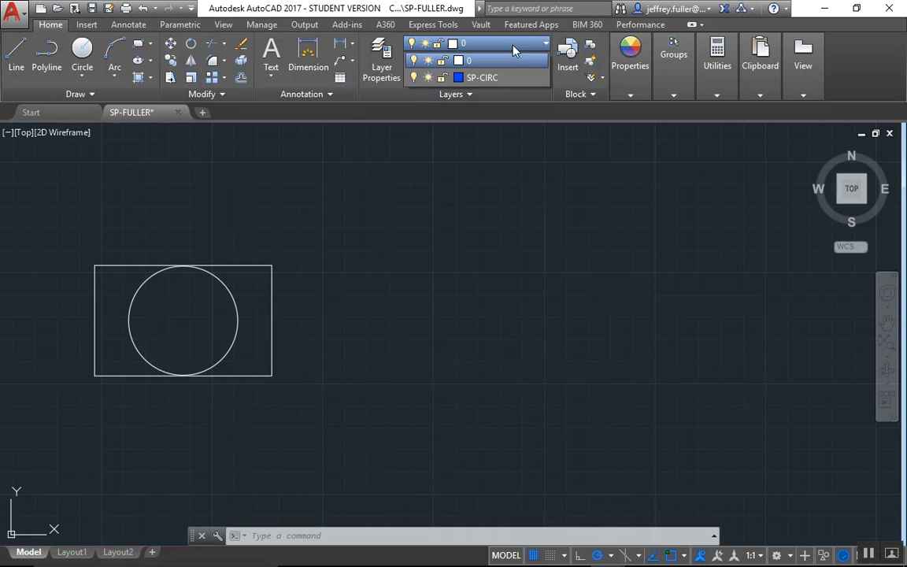
{"action": "left_click", "coordinate": [443, 247]}
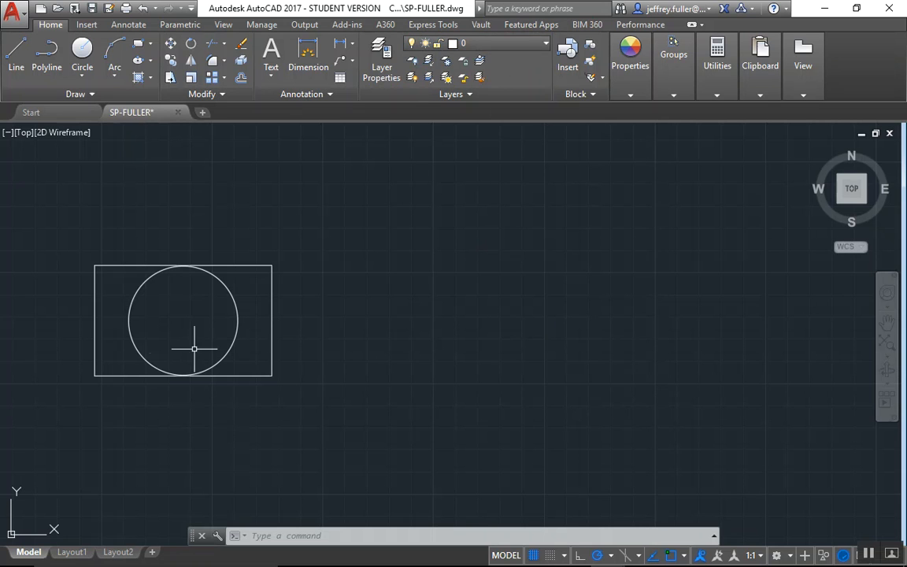
{"action": "left_click", "coordinate": [238, 319]}
{"action": "left_click", "coordinate": [541, 49]}
{"action": "left_click", "coordinate": [463, 77]}
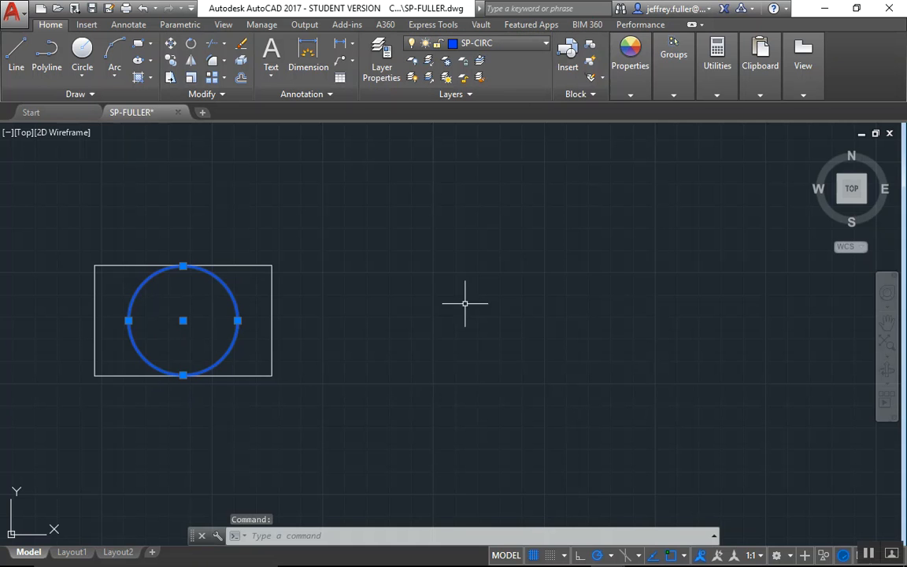
{"action": "left_click", "coordinate": [429, 313]}
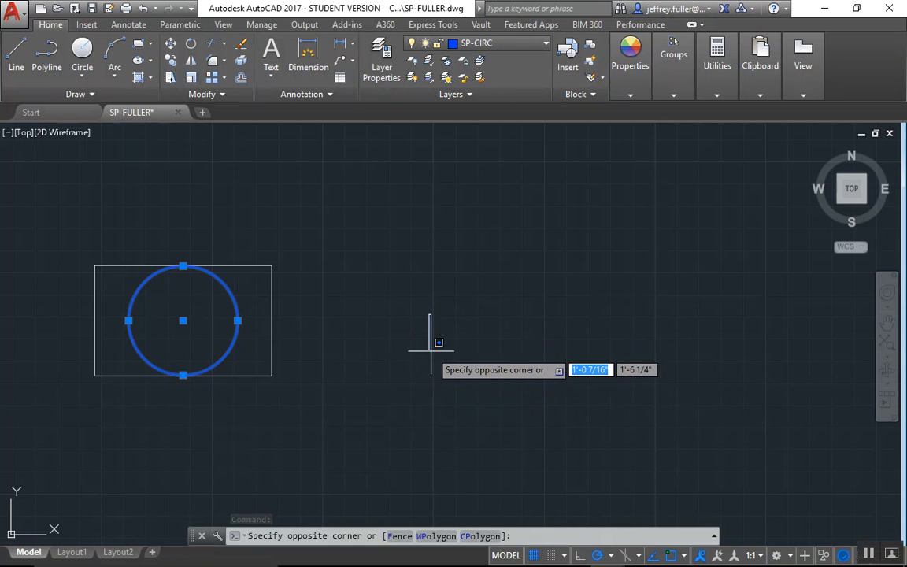
{"action": "key", "text": "Escape"}
{"action": "key", "text": "Escape"}
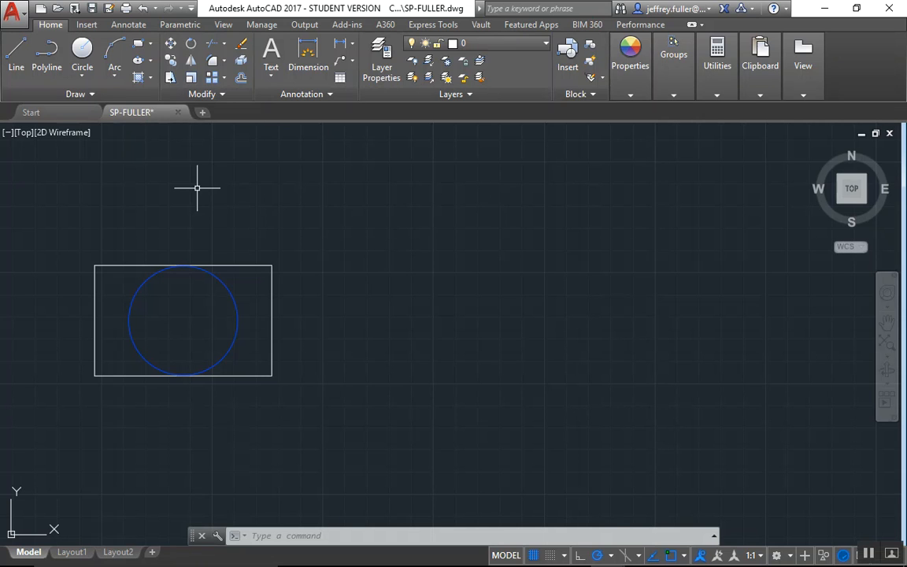
Create a new layer named SP-LINE and assign it the red index color 10
{"action": "left_click", "coordinate": [17, 56]}
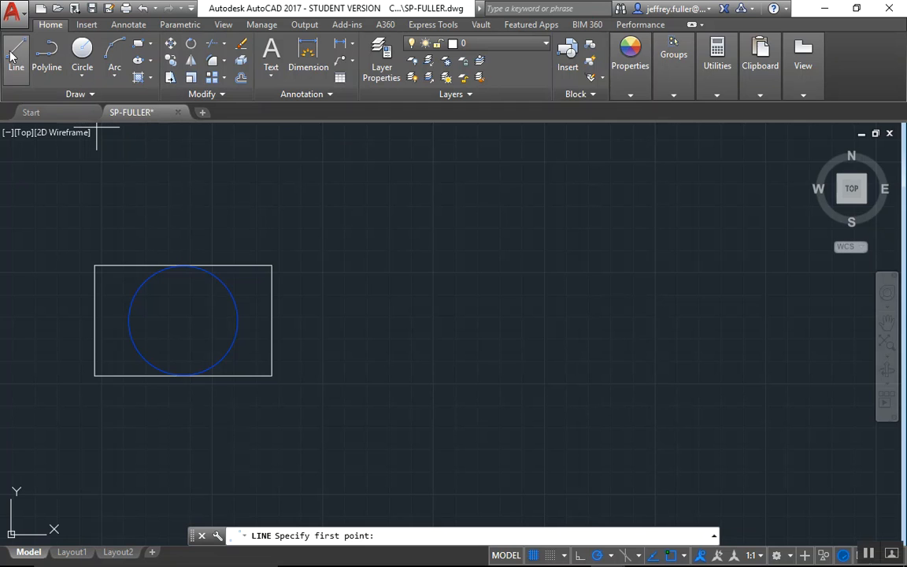
{"action": "left_click", "coordinate": [373, 56]}
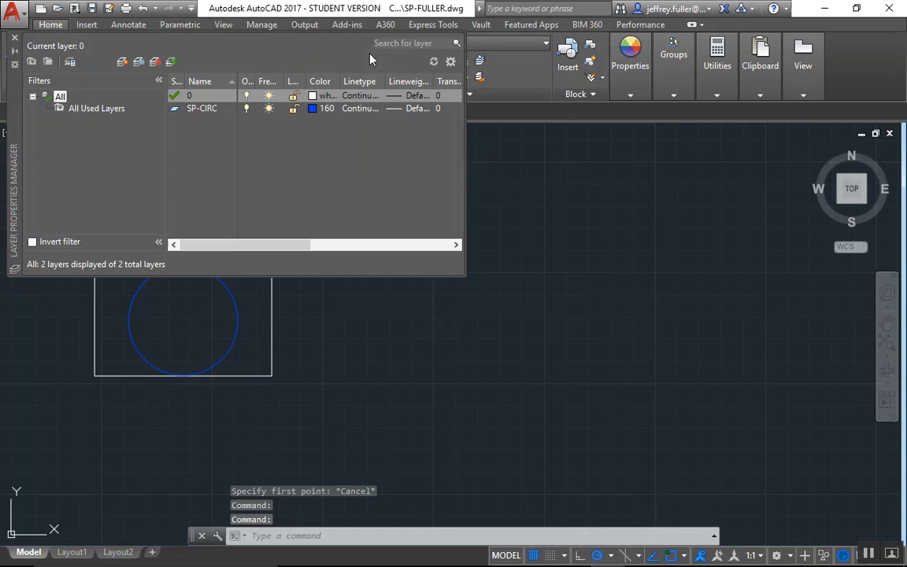
{"action": "left_click", "coordinate": [122, 62]}
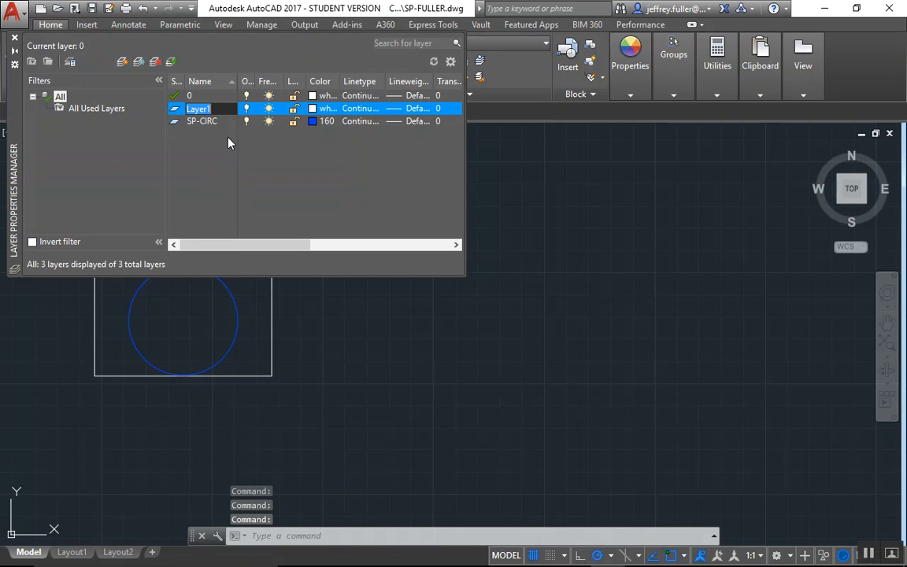
{"action": "type", "text": "SP-LINE"}
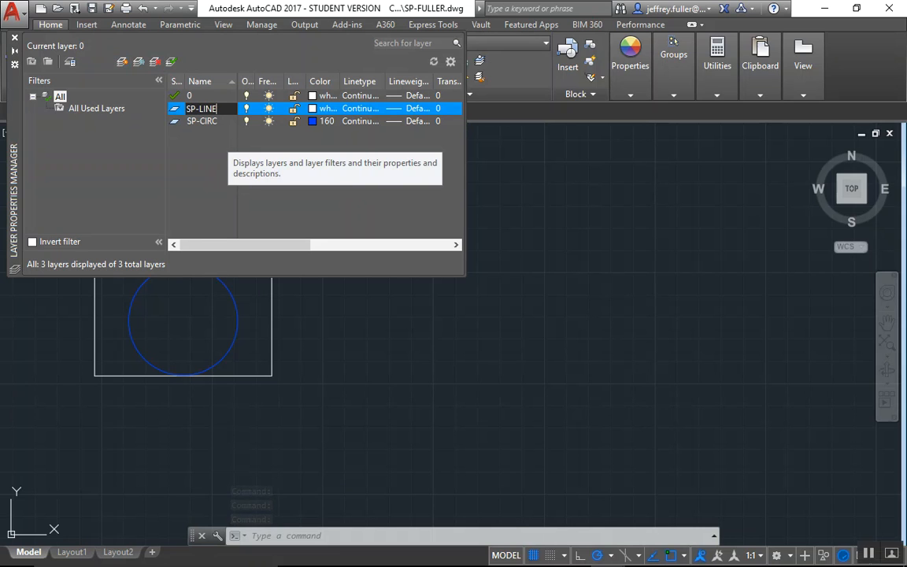
{"action": "key", "text": "Return"}
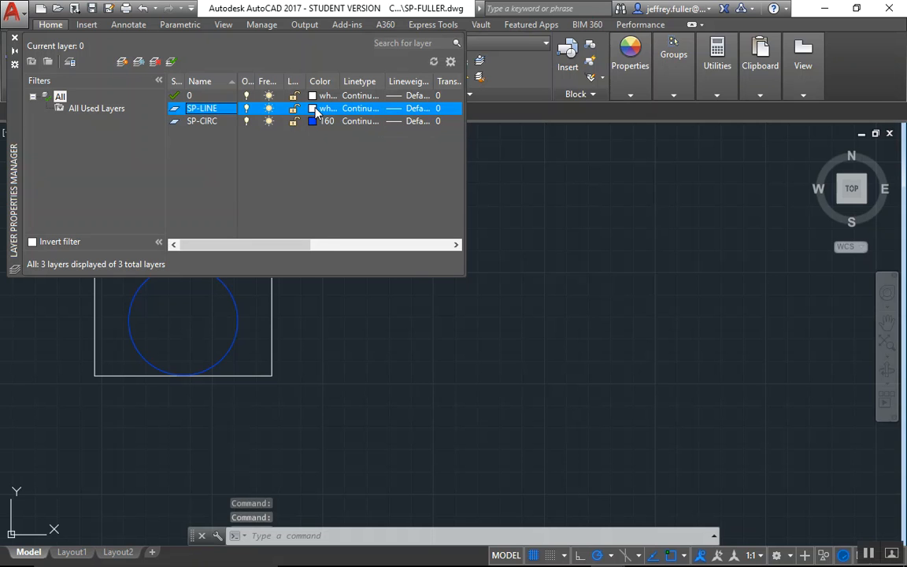
{"action": "left_click", "coordinate": [315, 109]}
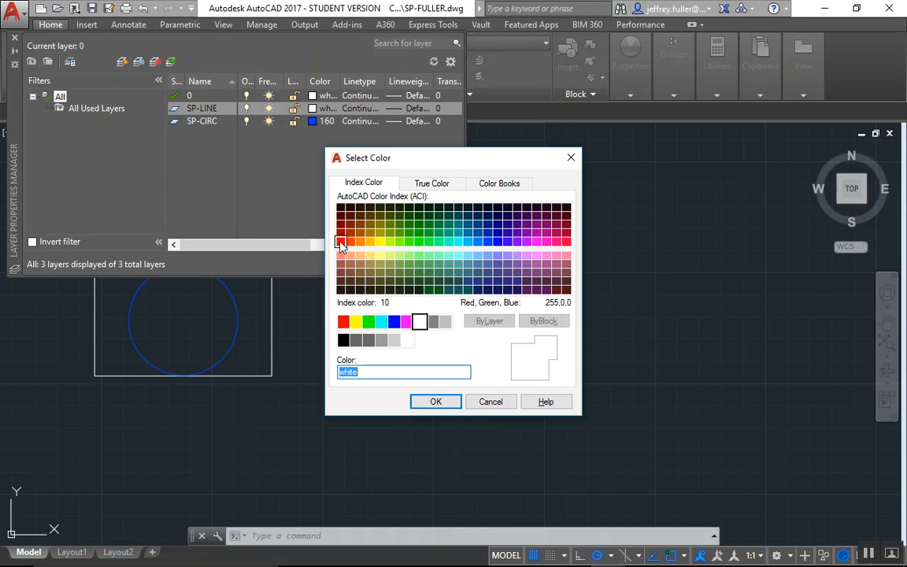
{"action": "left_click", "coordinate": [340, 241]}
{"action": "left_click", "coordinate": [431, 402]}
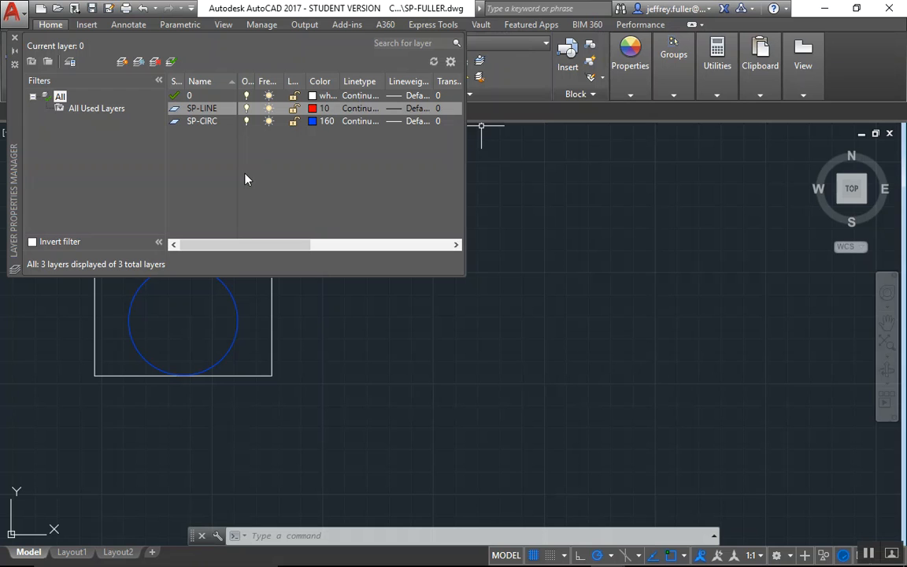
Make SP-LINE the current layer and check it in the layer list
{"action": "double_click", "coordinate": [175, 110]}
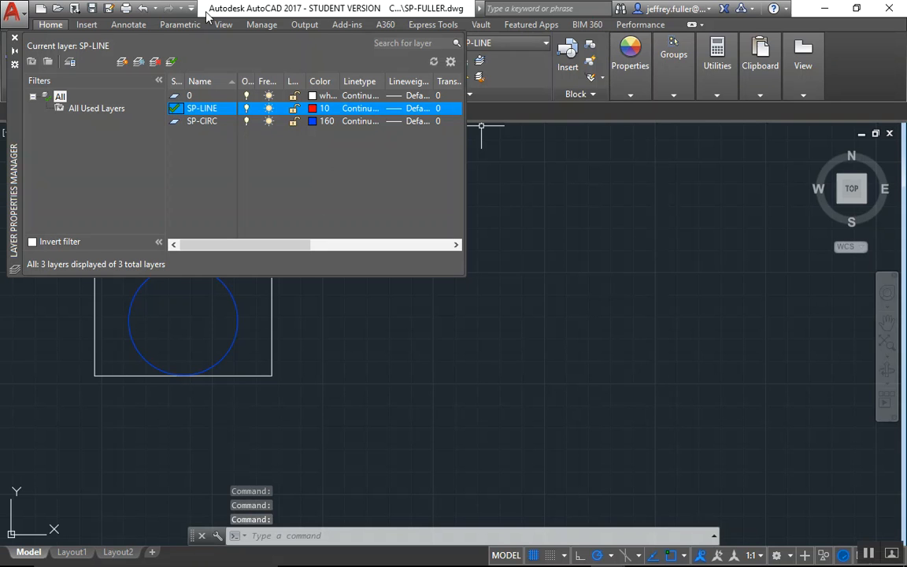
{"action": "left_click", "coordinate": [15, 40]}
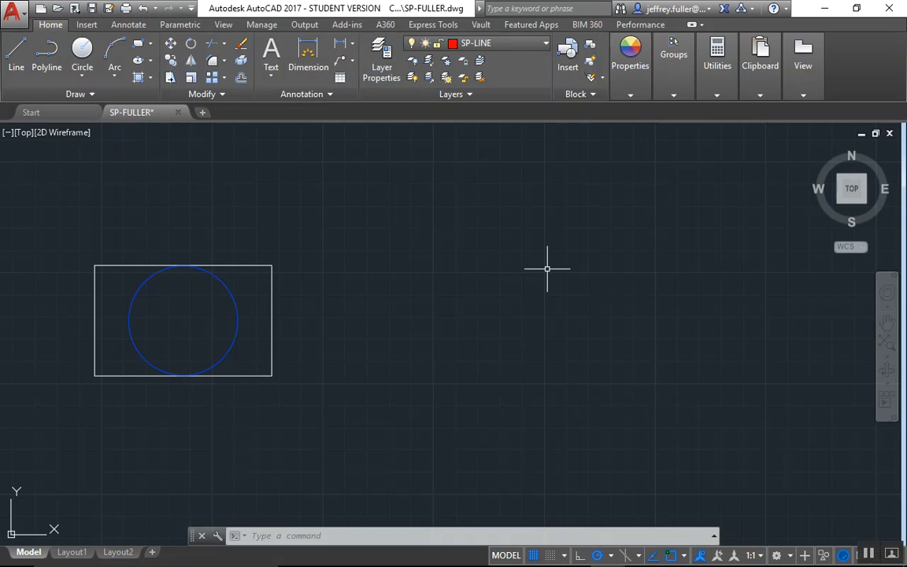
{"action": "left_click", "coordinate": [478, 46]}
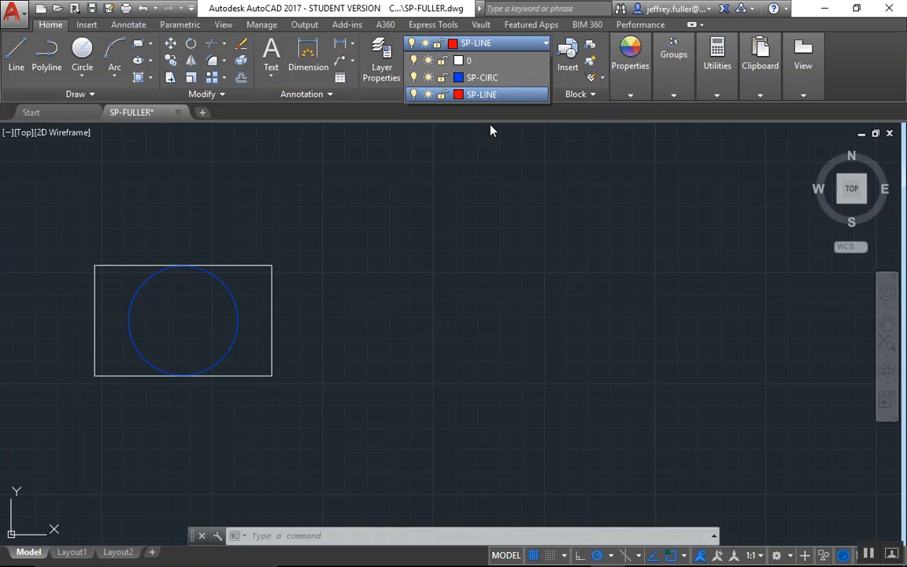
{"action": "left_click", "coordinate": [352, 333]}
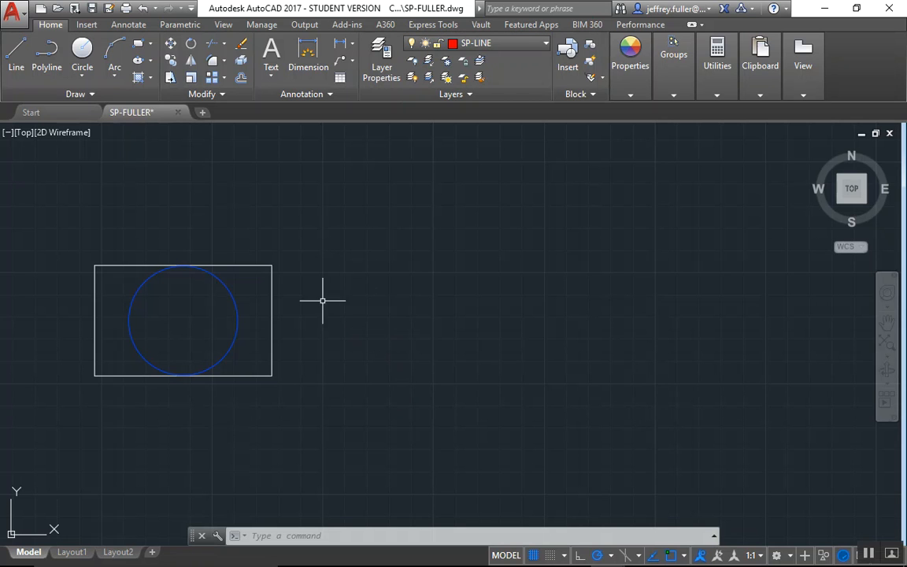
Draw a horizontal line 3-1/2" long from the circle's center to the right, past the rectangle's edge
{"action": "left_click", "coordinate": [18, 52]}
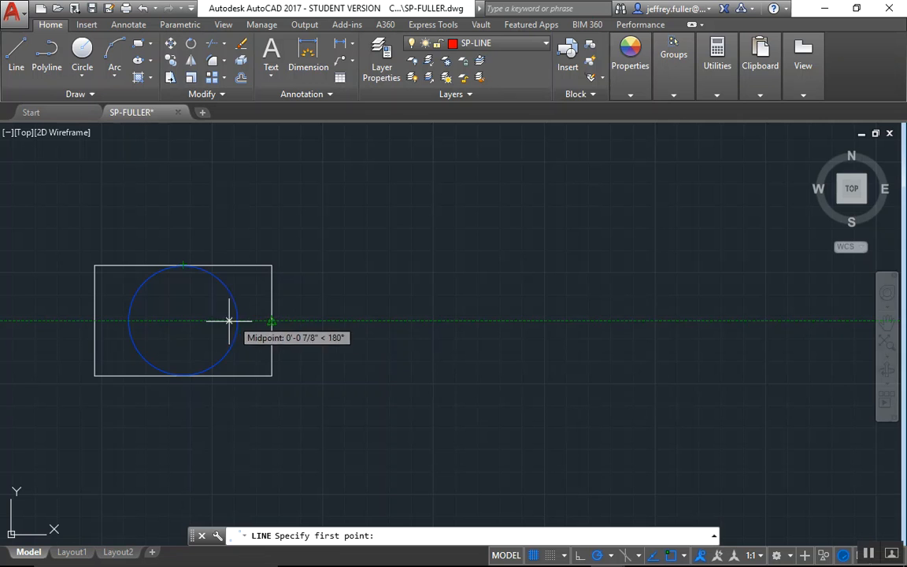
{"action": "left_click", "coordinate": [183, 321]}
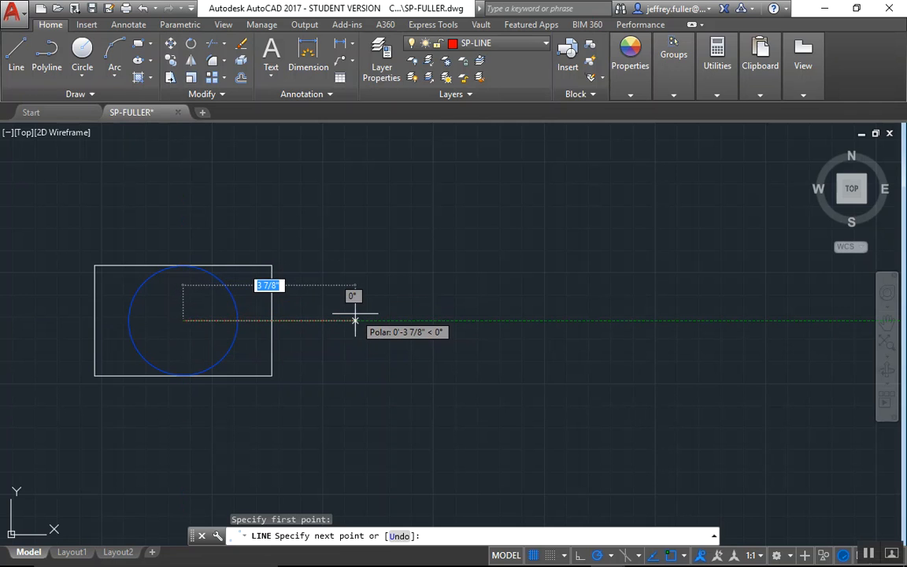
{"action": "type", "text": "3-1"}
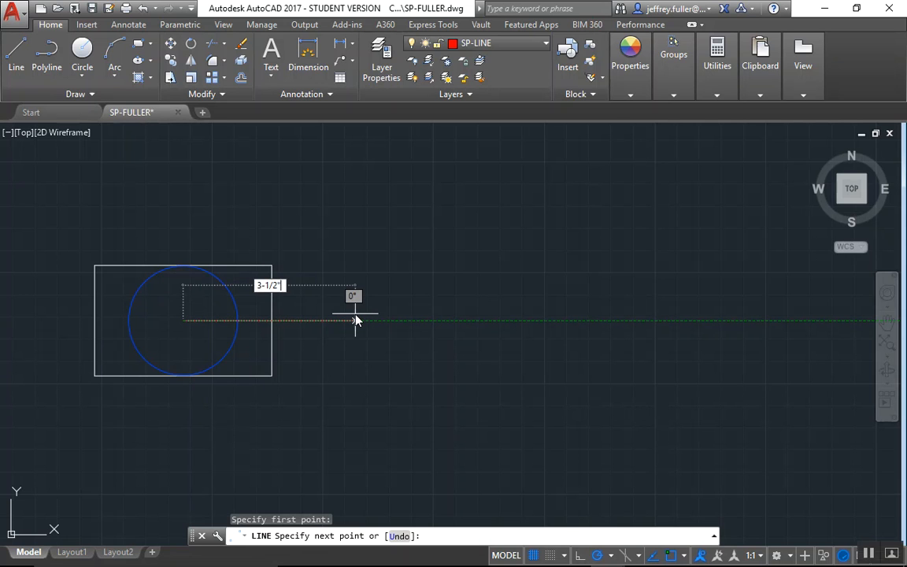
{"action": "key", "text": "Return"}
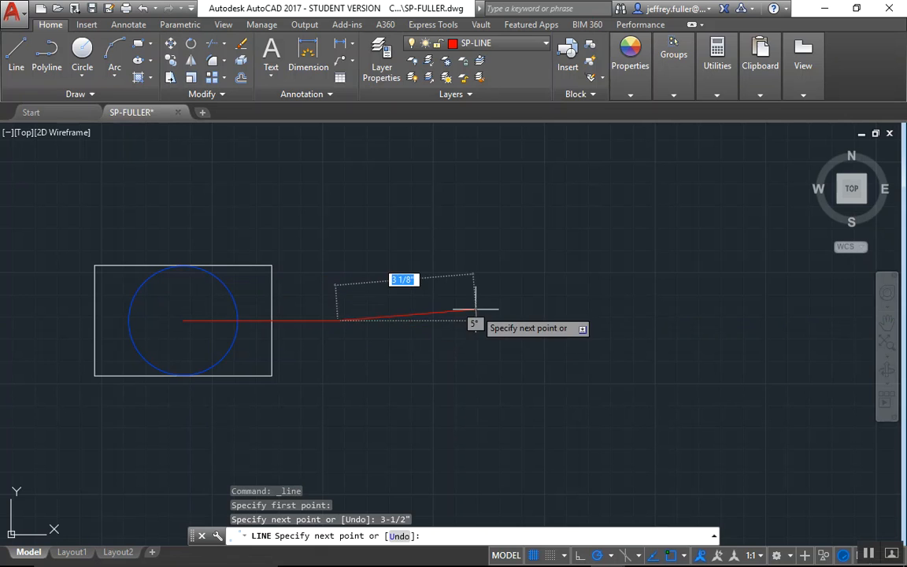
{"action": "key", "text": "Escape"}
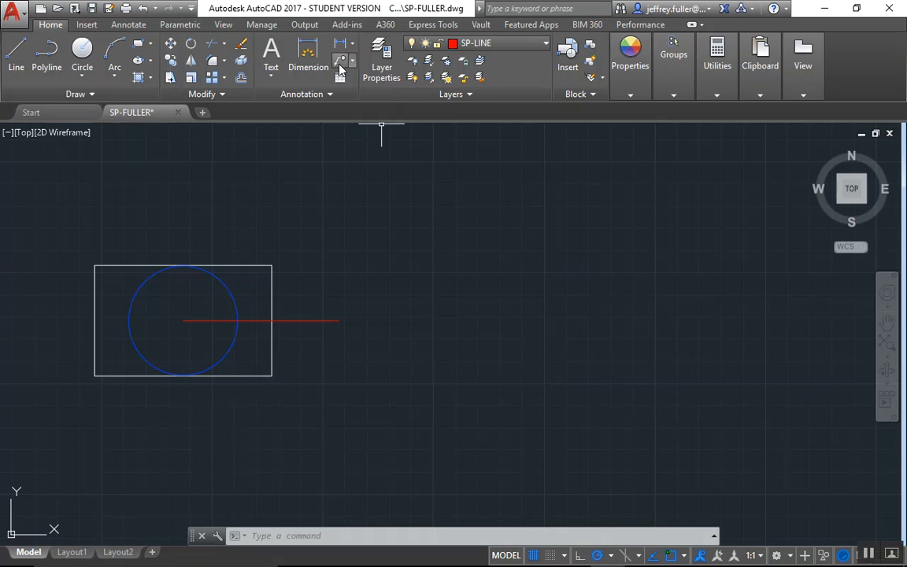
Create a new layer named SP-SQUR-GRN and make it the current layer
{"action": "left_click", "coordinate": [381, 61]}
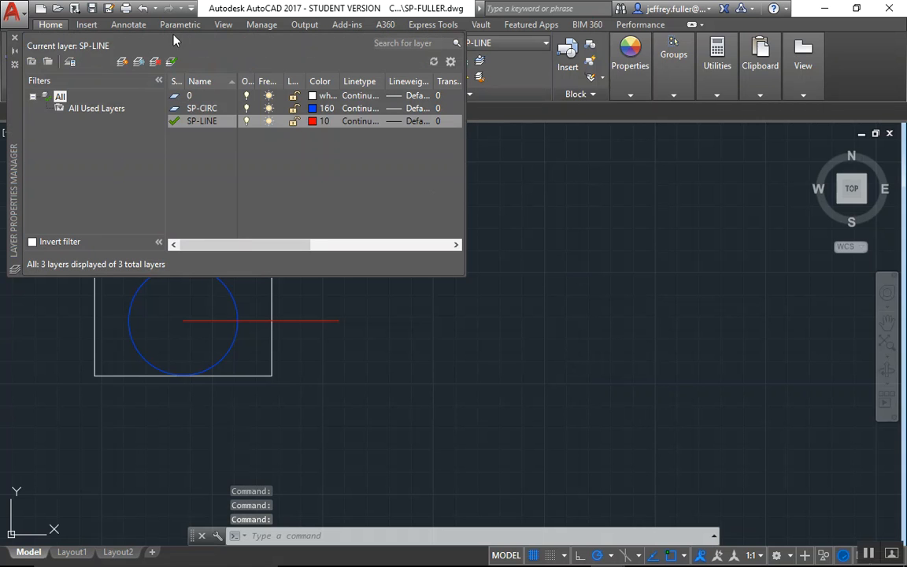
{"action": "left_click", "coordinate": [122, 61]}
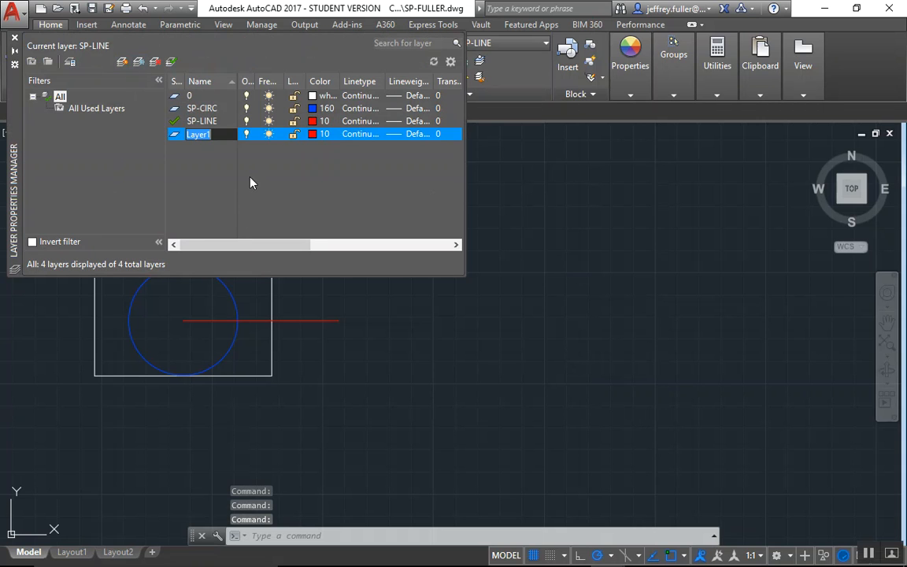
{"action": "type", "text": "SP-"}
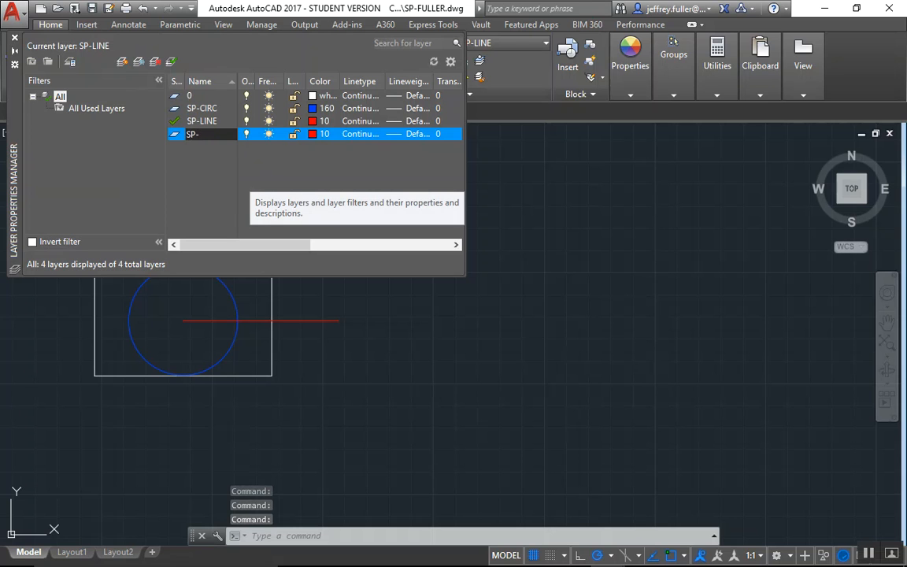
{"action": "type", "text": "S"}
{"action": "key", "text": "Return"}
{"action": "type", "text": "QUR-"}
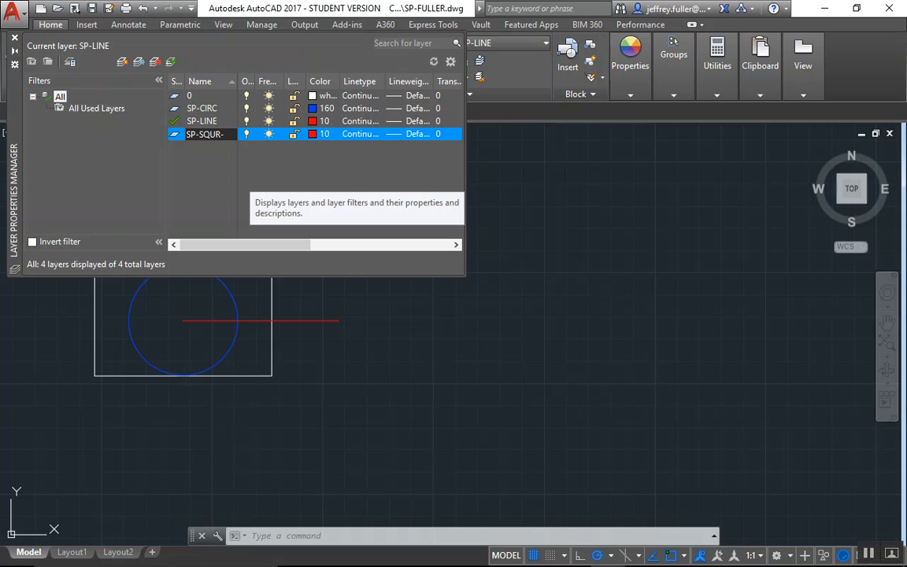
{"action": "type", "text": "GRN"}
{"action": "key", "text": "Return"}
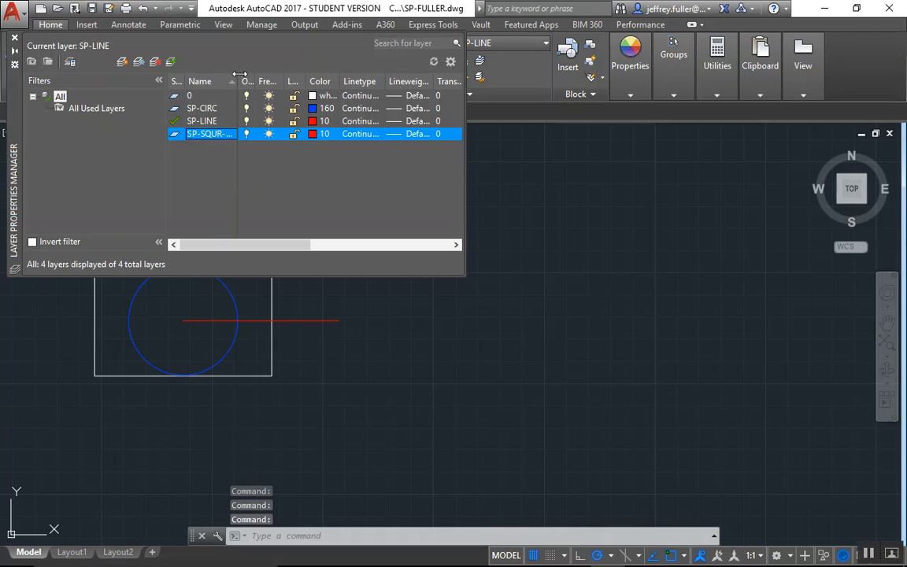
{"action": "mouse_move", "coordinate": [234, 74]}
{"action": "left_mouse_down"}
{"action": "mouse_move", "coordinate": [245, 75]}
{"action": "mouse_move", "coordinate": [226, 76]}
{"action": "mouse_move", "coordinate": [251, 77]}
{"action": "left_mouse_up"}
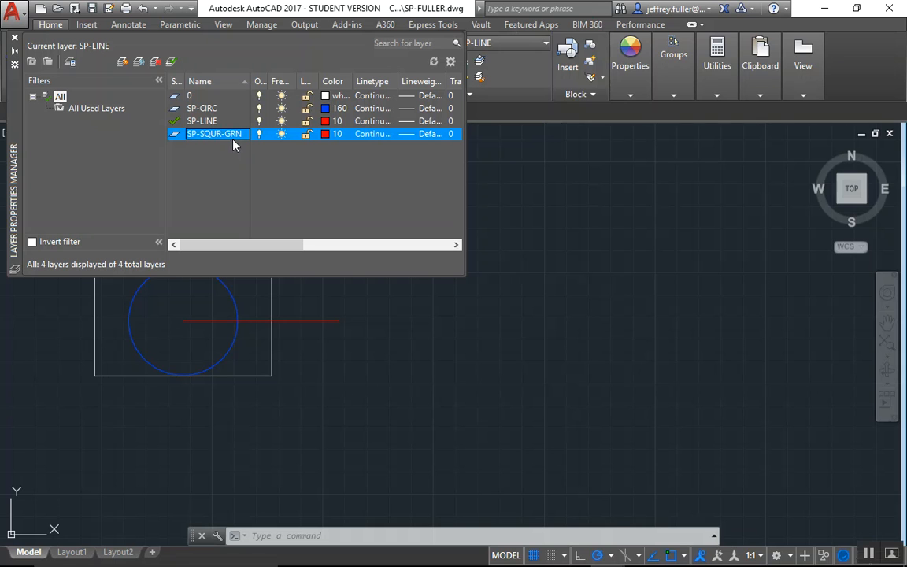
{"action": "double_click", "coordinate": [175, 135]}
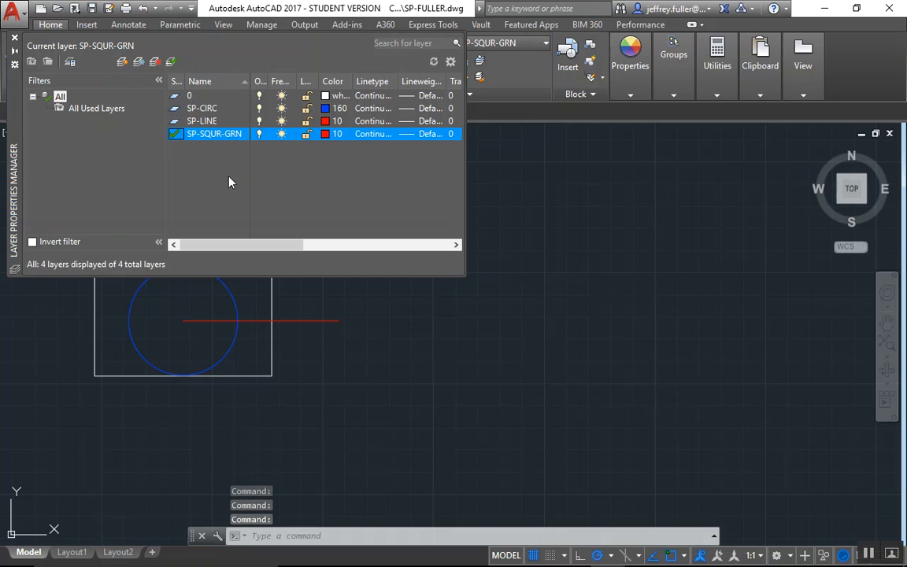
Close the layer properties manager
{"action": "left_click", "coordinate": [14, 38]}
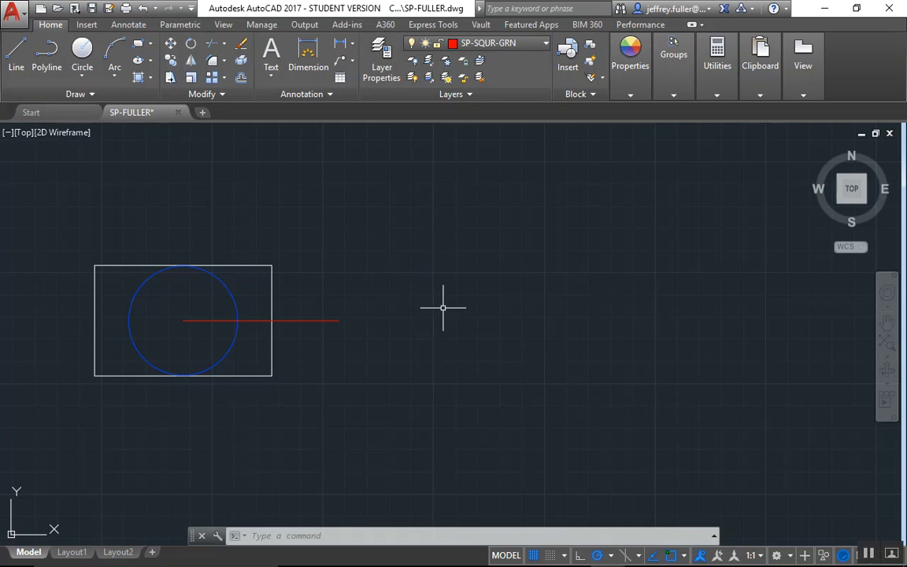
{"action": "left_click", "coordinate": [331, 224]}
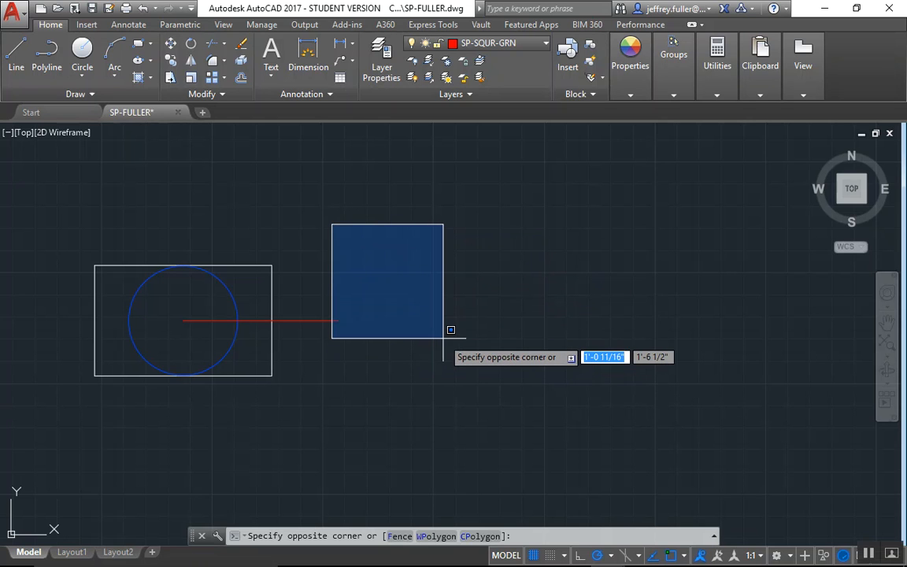
{"action": "type", "text": "3'"}
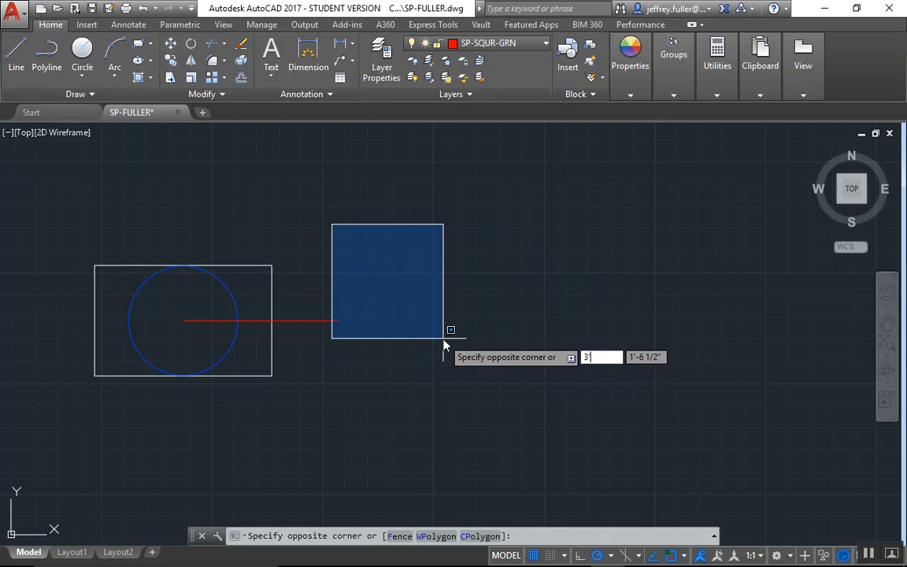
{"action": "key", "text": "Tab"}
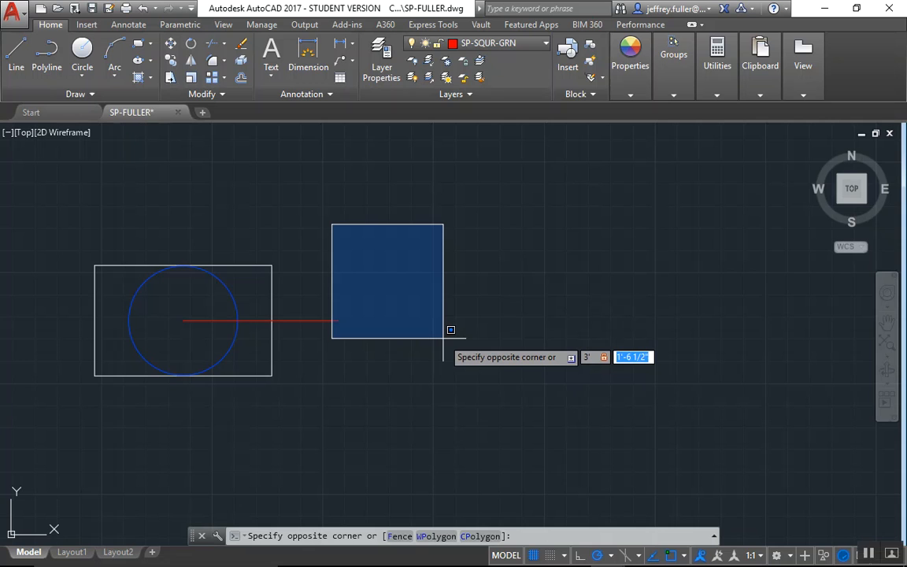
{"action": "key", "text": "Tab"}
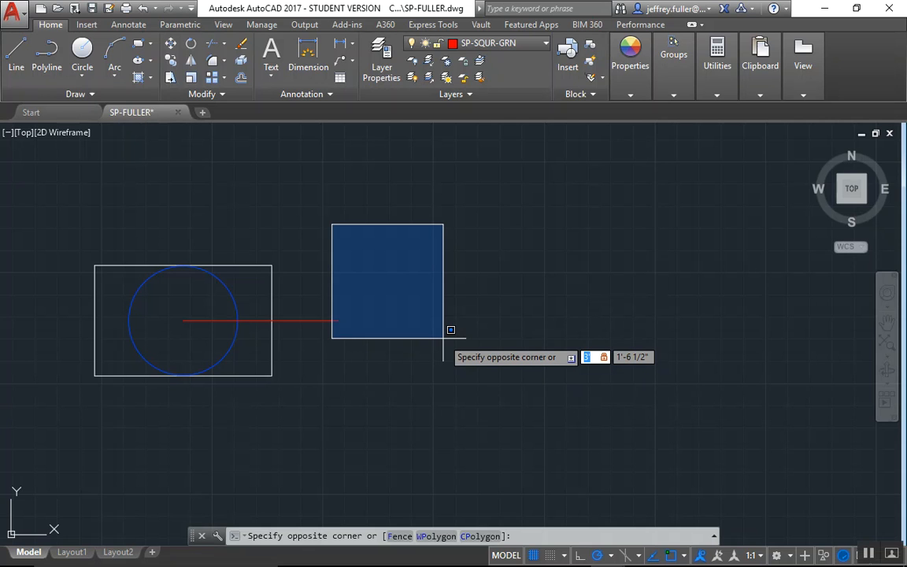
{"action": "type", "text": "3\""}
{"action": "key", "text": "Tab"}
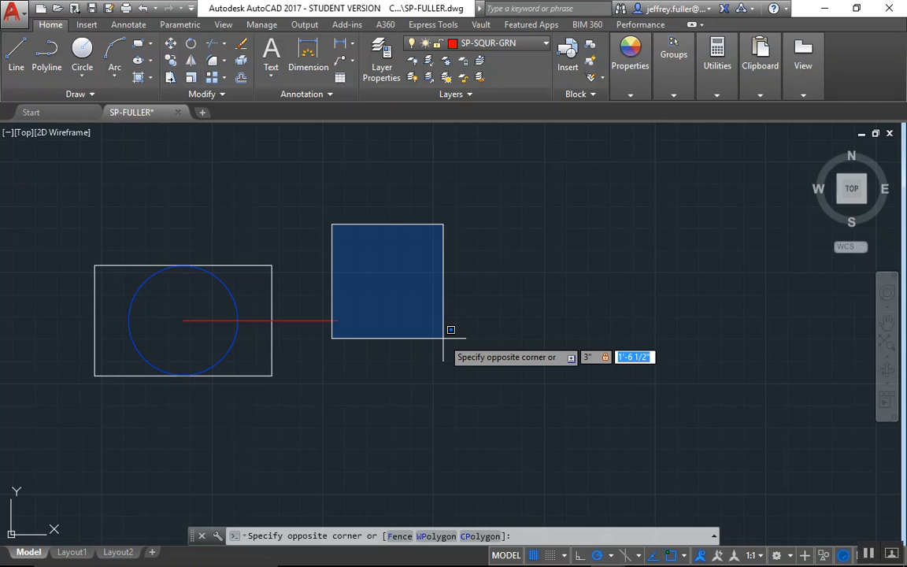
{"action": "type", "text": "3\""}
{"action": "key", "text": "Return"}
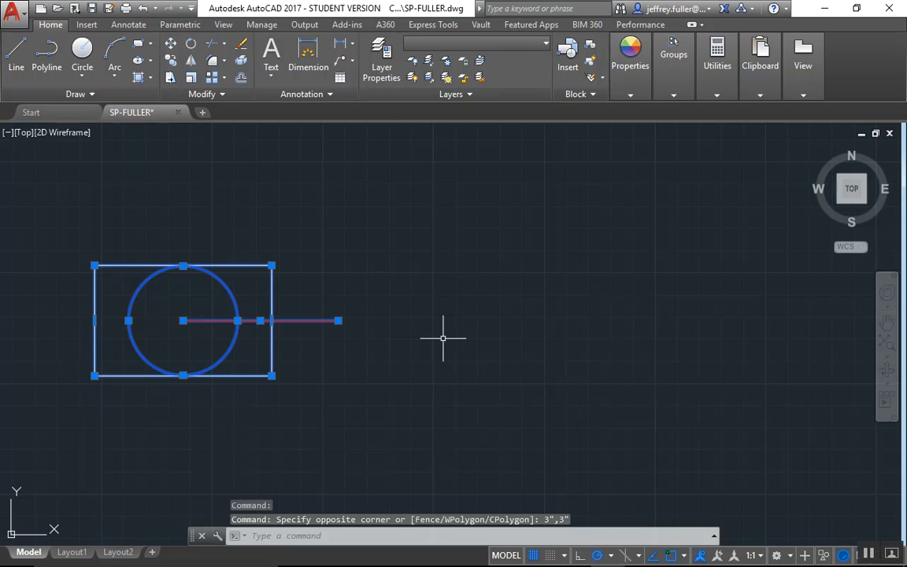
{"action": "key", "text": "Escape"}
{"action": "scroll", "coordinate": [496, 321], "scroll_direction": "down", "scroll_amount": 4}
{"action": "scroll", "coordinate": [497, 314], "scroll_direction": "up", "scroll_amount": 2}
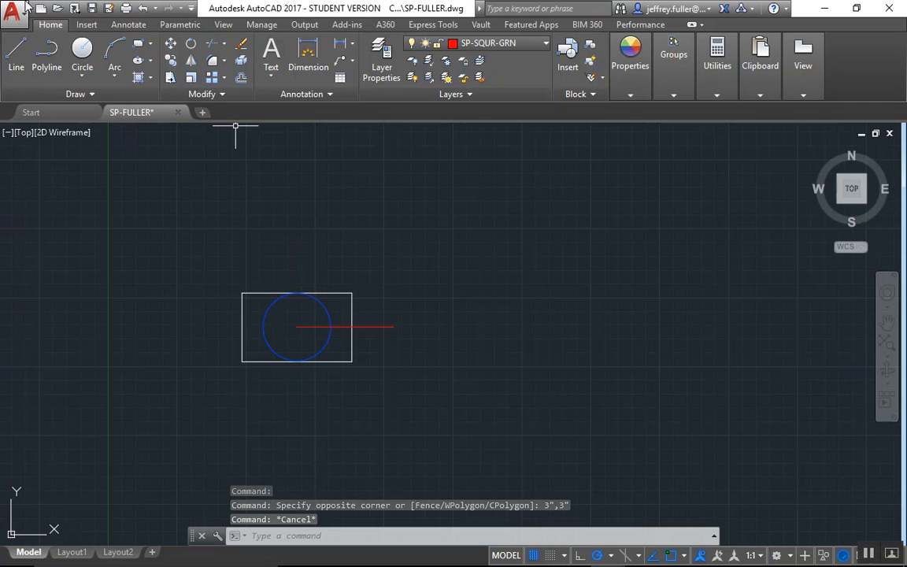
{"action": "left_click", "coordinate": [139, 45]}
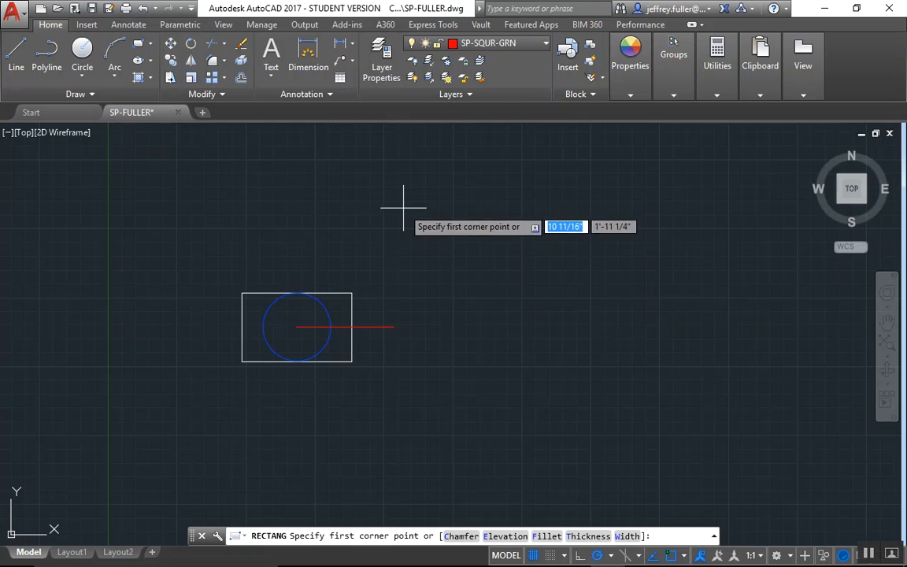
{"action": "left_click", "coordinate": [429, 192]}
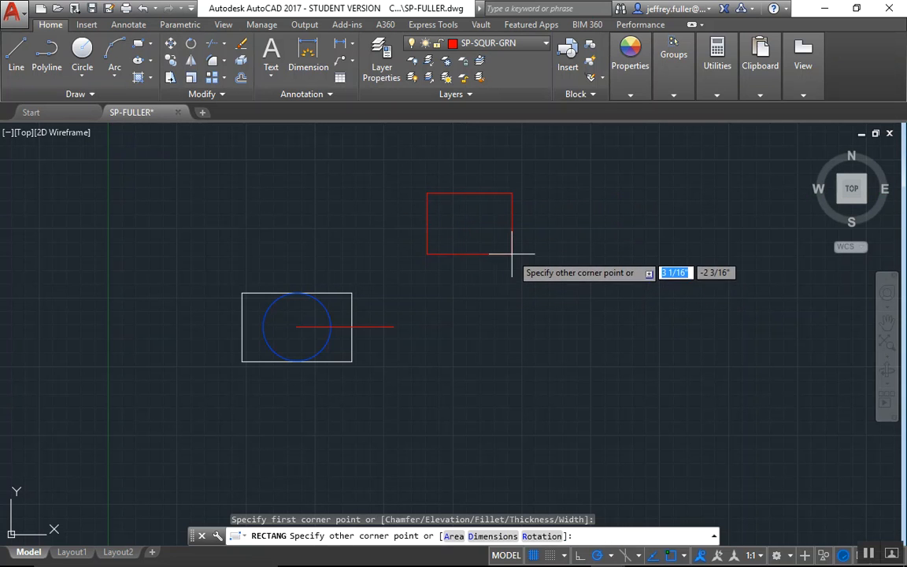
{"action": "key", "text": "Escape"}
Change the color of the SP-SQUR-GRN layer to green, index color 90
{"action": "left_click", "coordinate": [478, 42]}
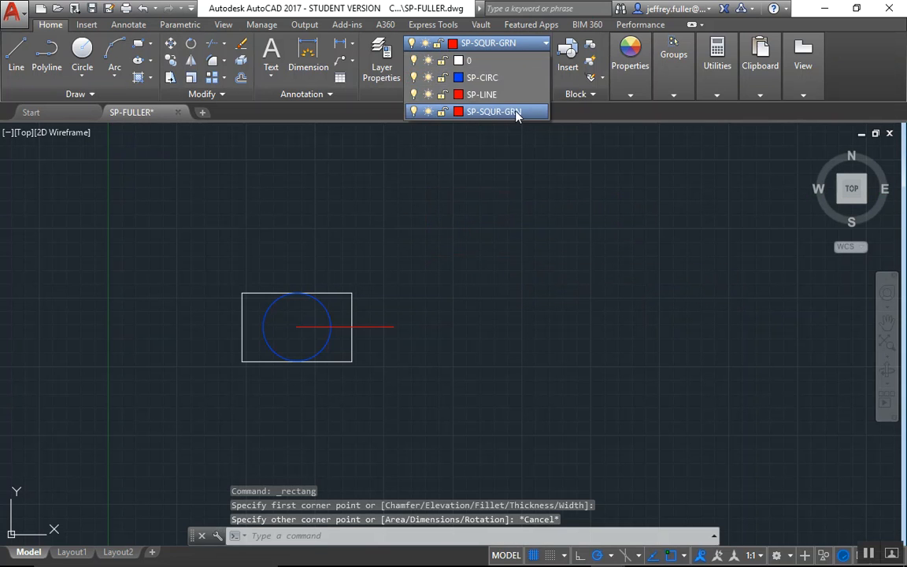
{"action": "left_click", "coordinate": [458, 111]}
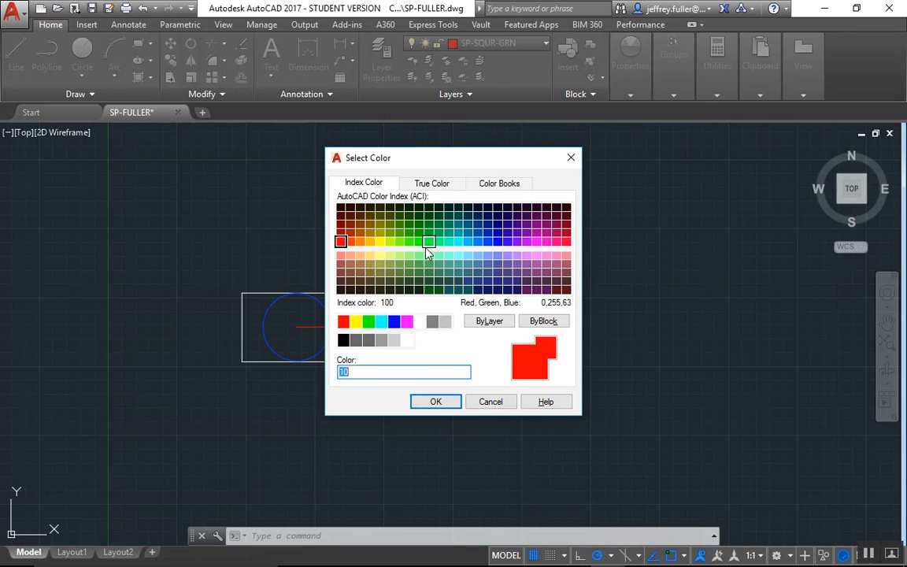
{"action": "left_click", "coordinate": [419, 246]}
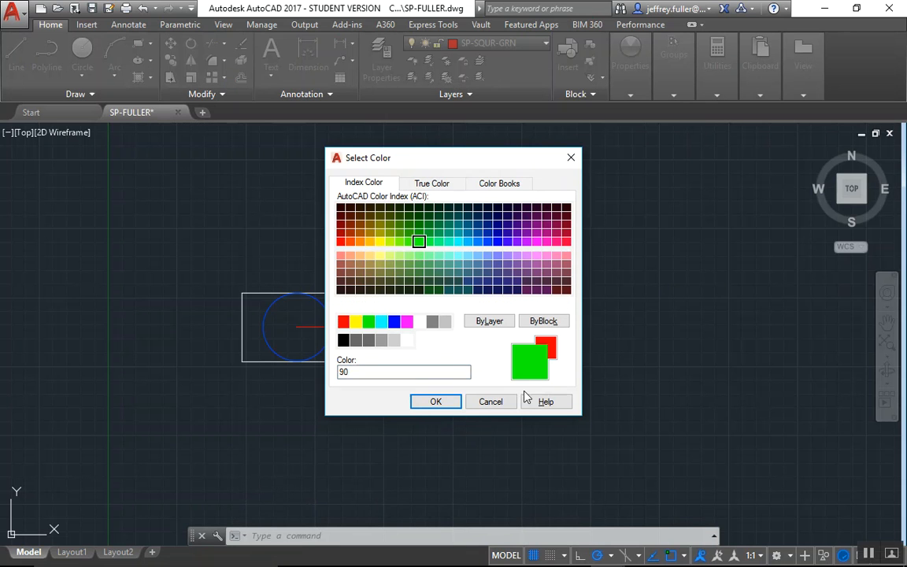
{"action": "left_click", "coordinate": [437, 402]}
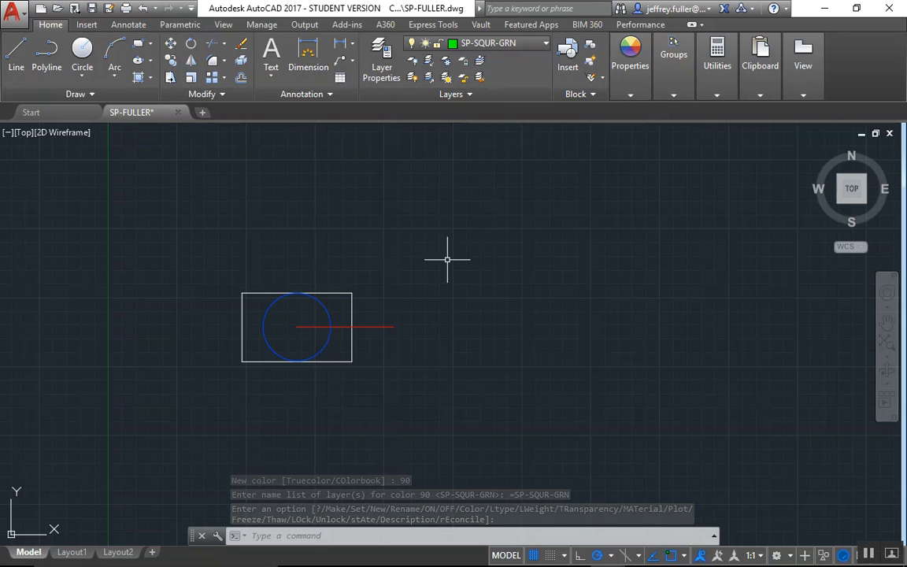
Draw a 3" by 3" square on the SP-SQUR-GRN layer, in the empty area above and to the right of the rectangle
{"action": "left_click", "coordinate": [138, 45]}
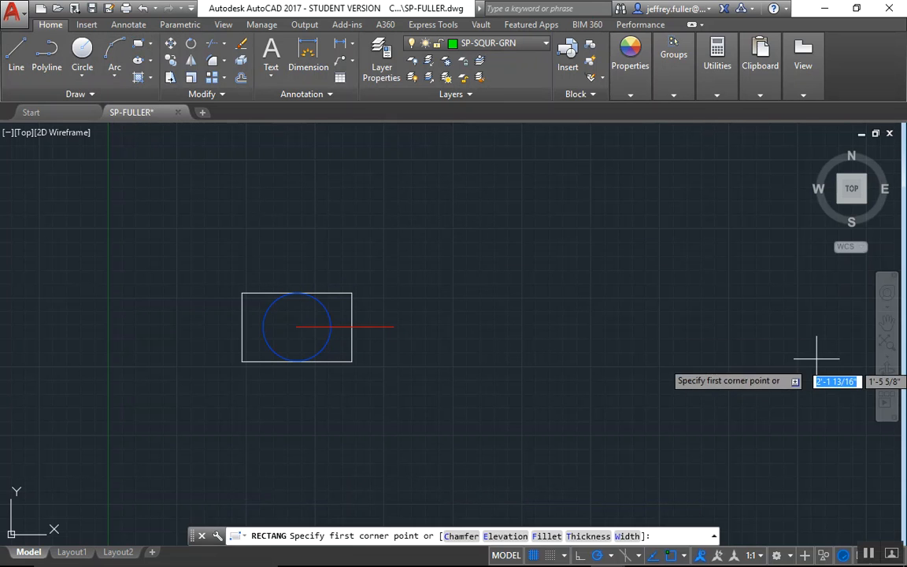
{"action": "left_click", "coordinate": [410, 197]}
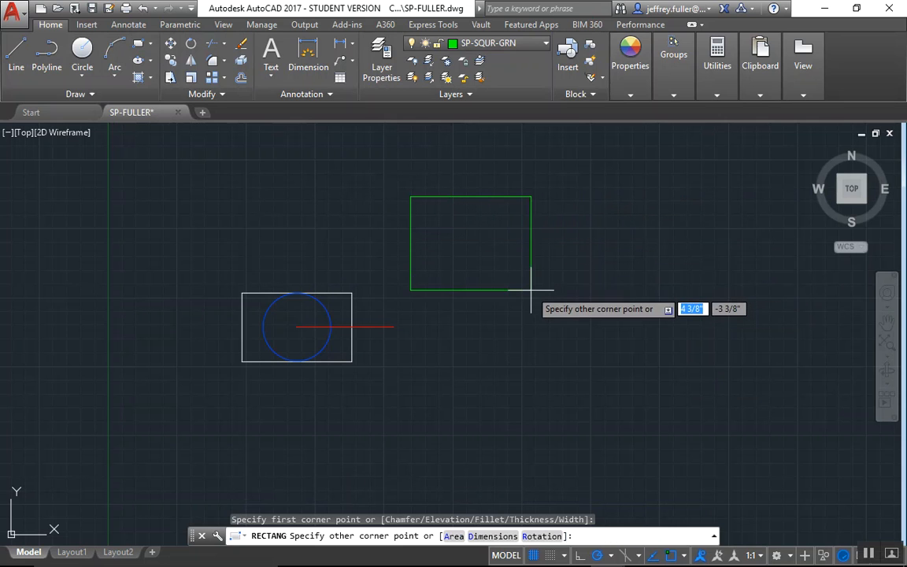
{"action": "type", "text": "3"}
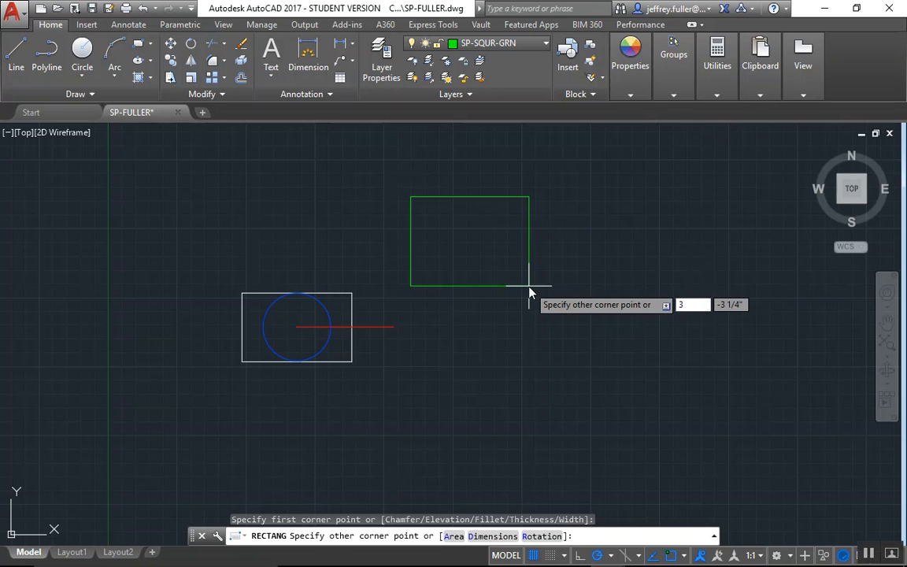
{"action": "key", "text": "Tab"}
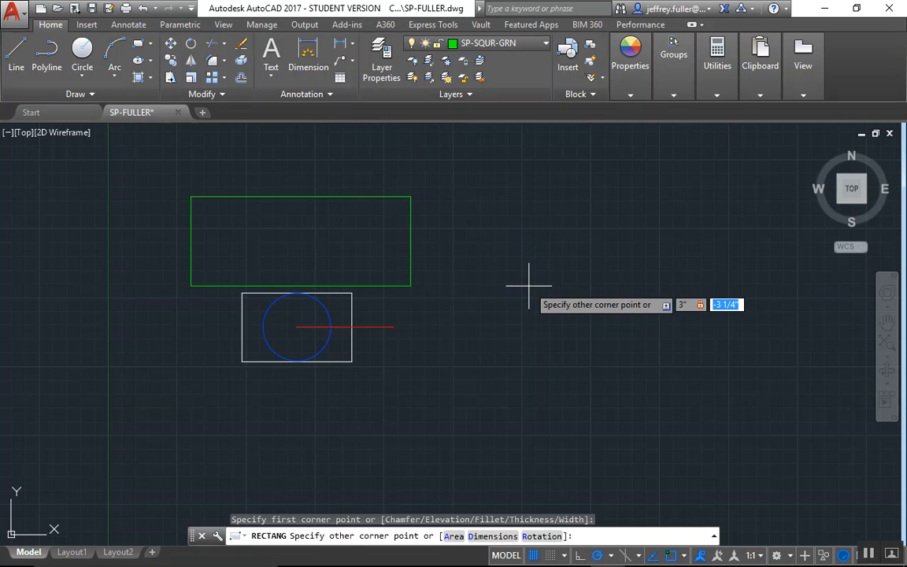
{"action": "type", "text": "3"}
{"action": "key", "text": "Return"}
Move the green square from the midpoint of its left side to the right endpoint of the red line
{"action": "middle_click_drag", "start_coordinate": [568, 203], "coordinate": [559, 316]}
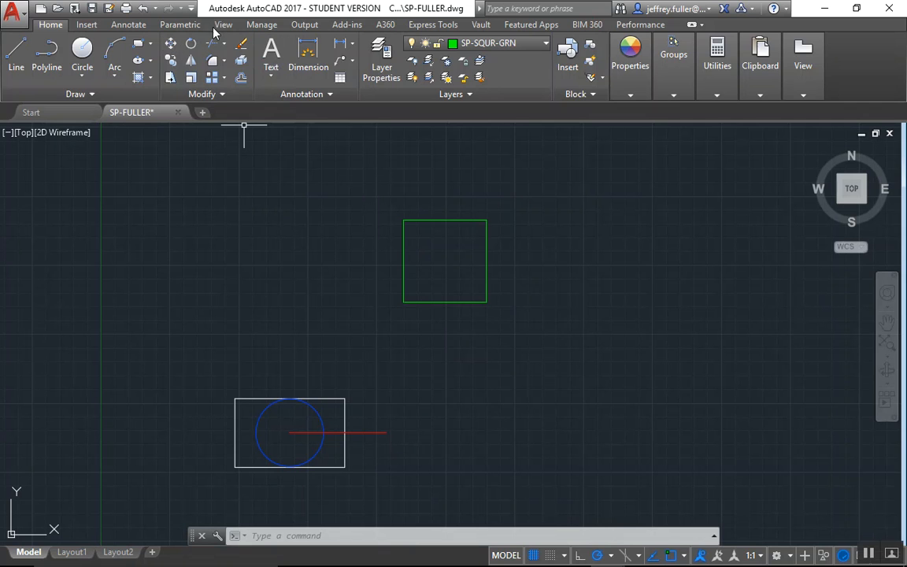
{"action": "left_click", "coordinate": [173, 46]}
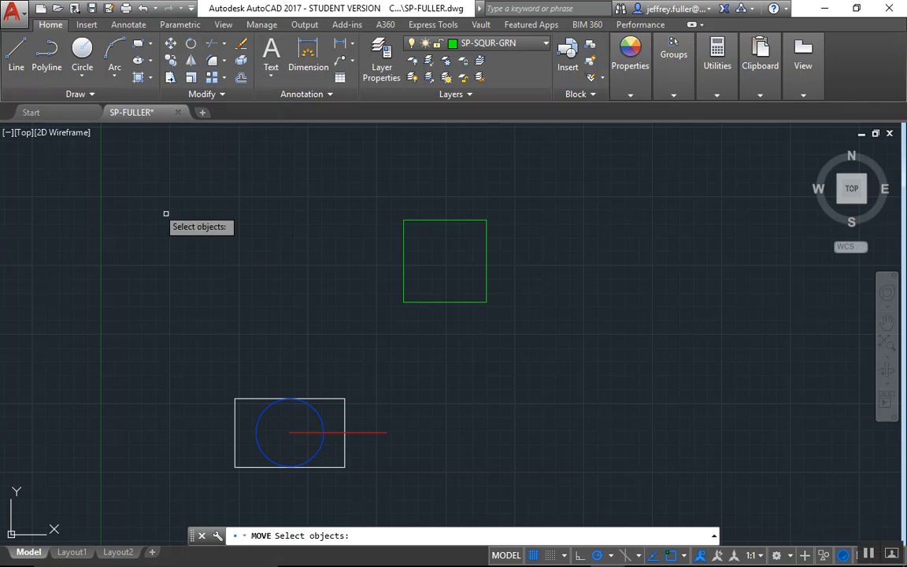
{"action": "left_click", "coordinate": [445, 219]}
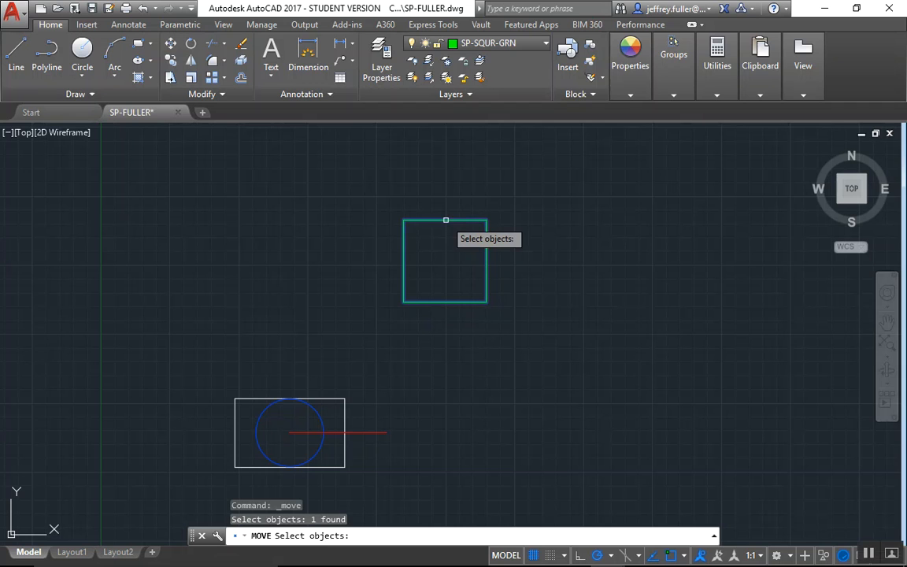
{"action": "key", "text": "Return"}
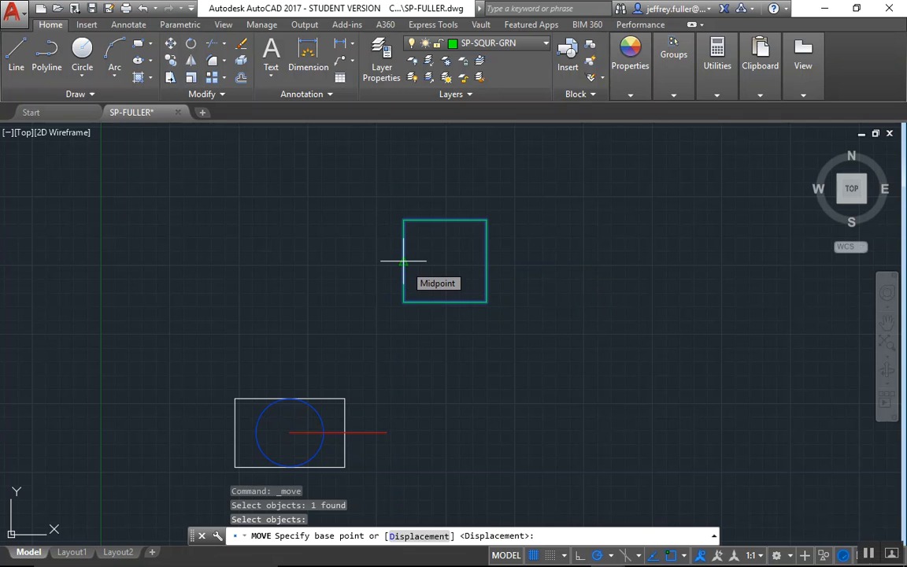
{"action": "left_click", "coordinate": [407, 257]}
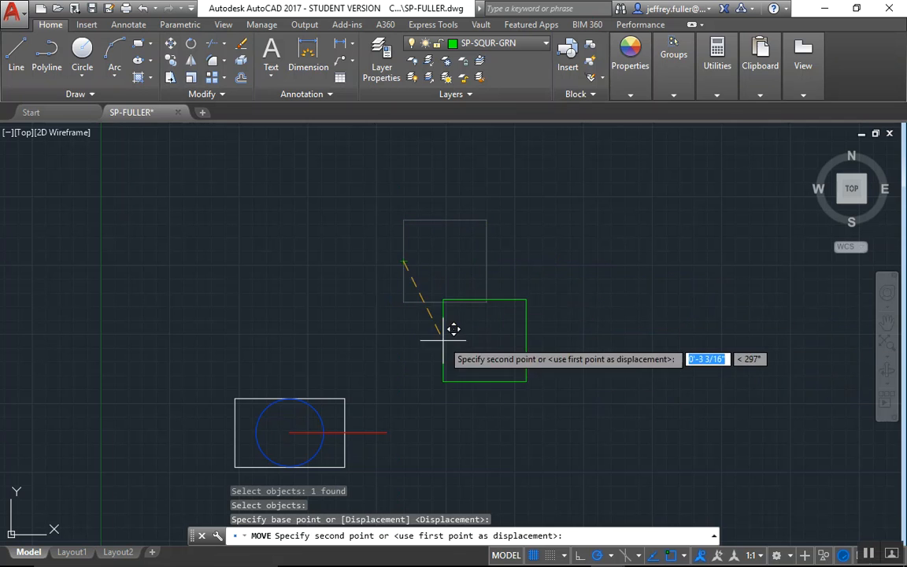
{"action": "left_click", "coordinate": [386, 433]}
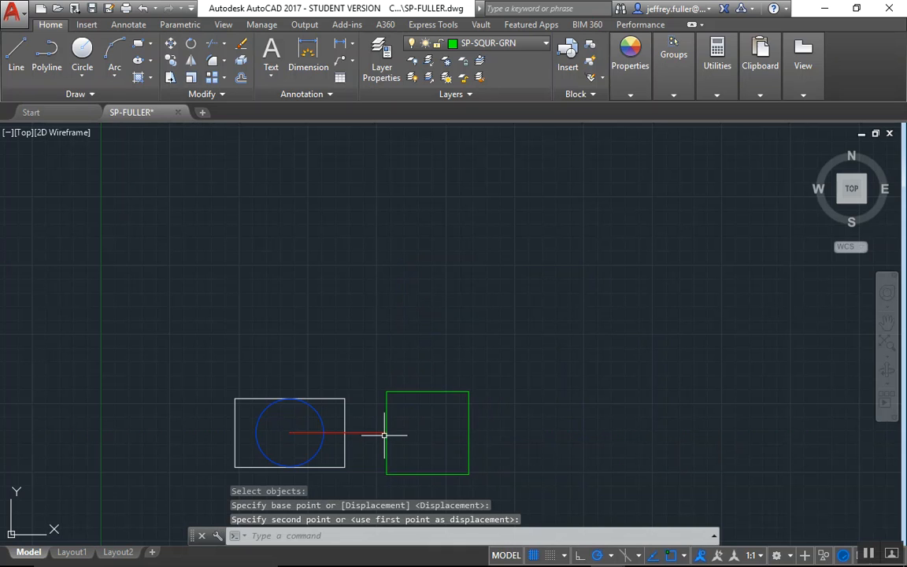
{"action": "key", "text": "Escape"}
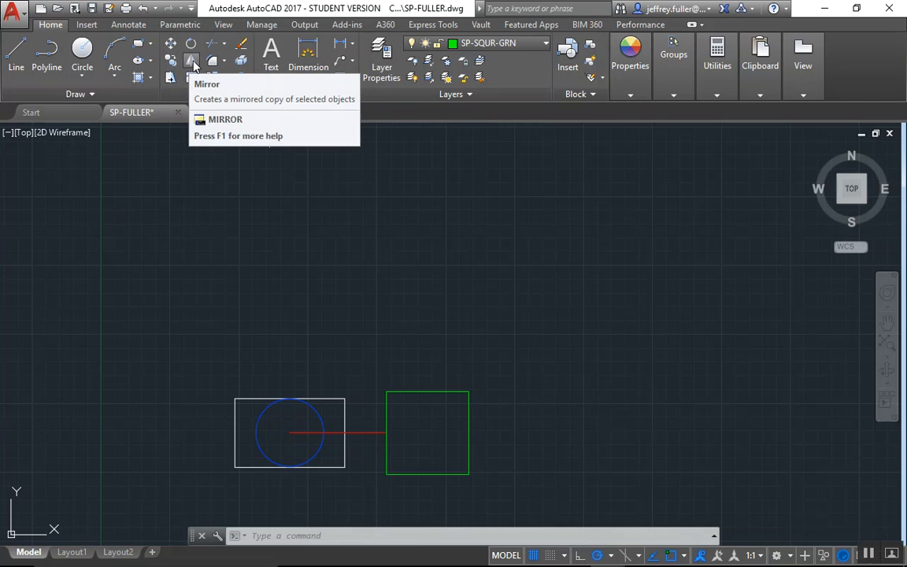
Mirror the rectangle, circle, line and square about the green square's right edge, keeping the source objects
{"action": "left_click", "coordinate": [192, 61]}
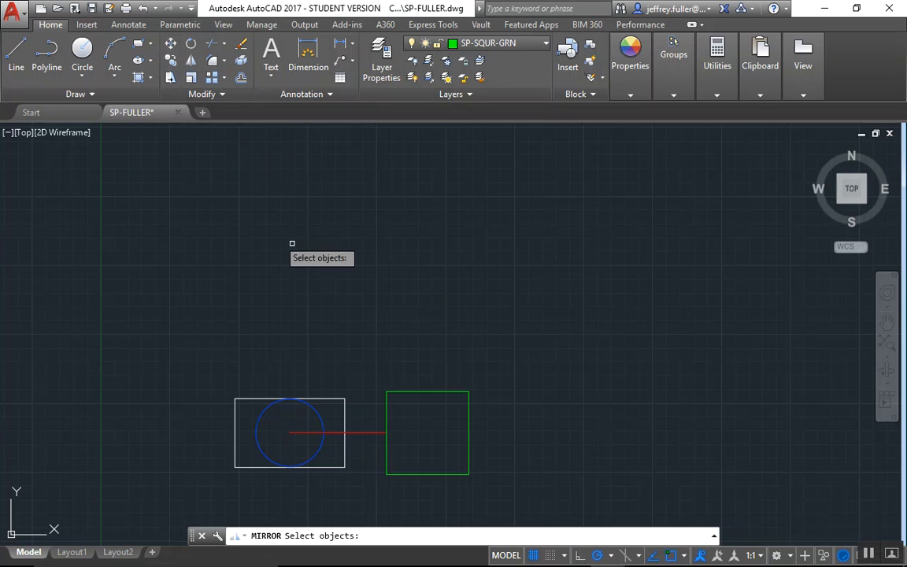
{"action": "left_click", "coordinate": [500, 350]}
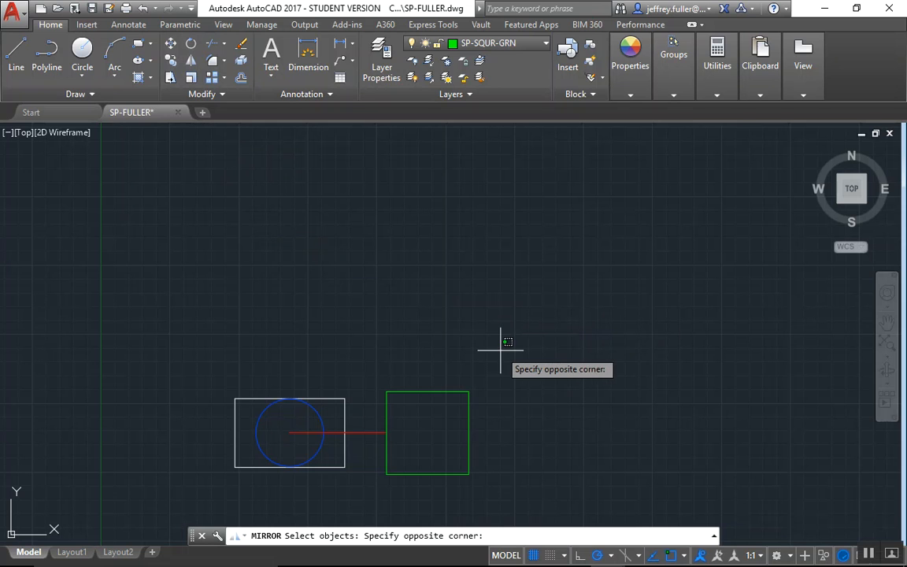
{"action": "left_click", "coordinate": [156, 502]}
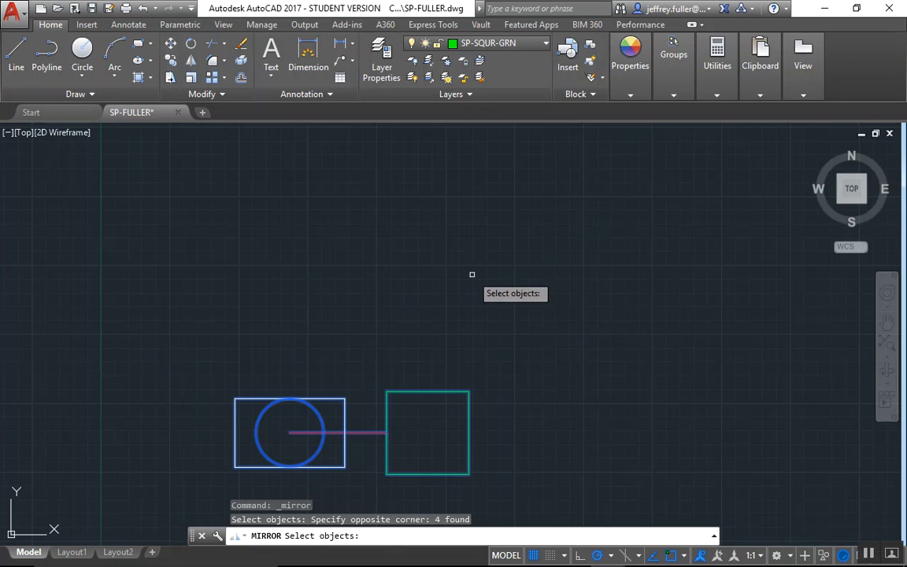
{"action": "key", "text": "Return"}
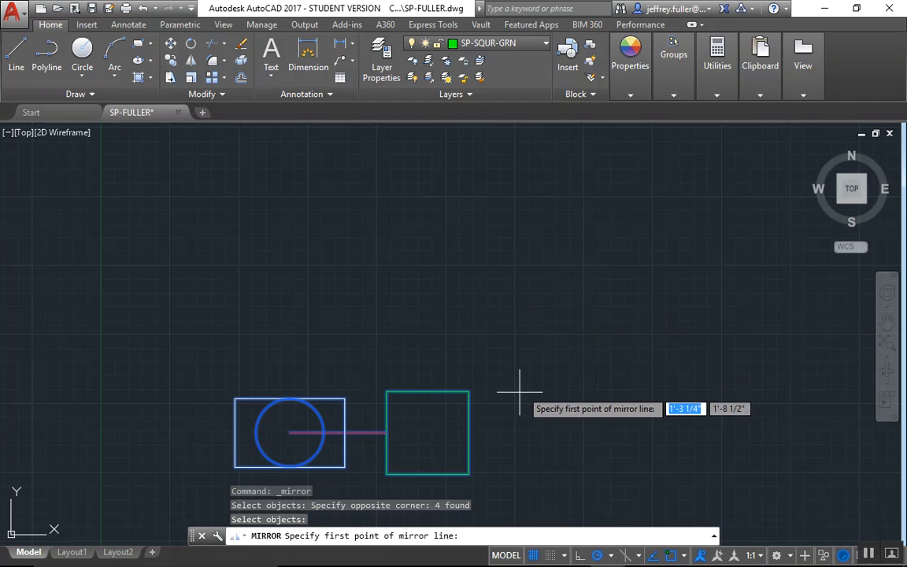
{"action": "left_click", "coordinate": [468, 390]}
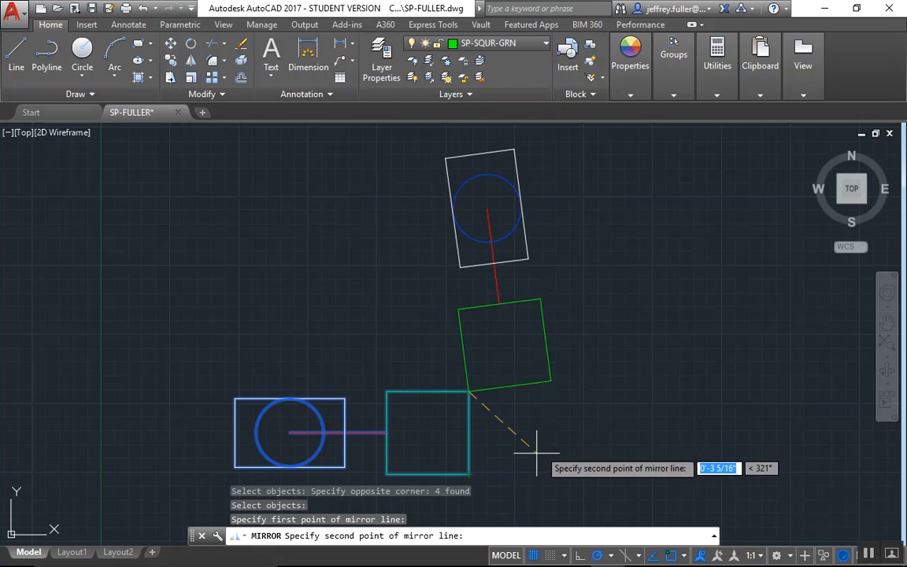
{"action": "left_click", "coordinate": [468, 474]}
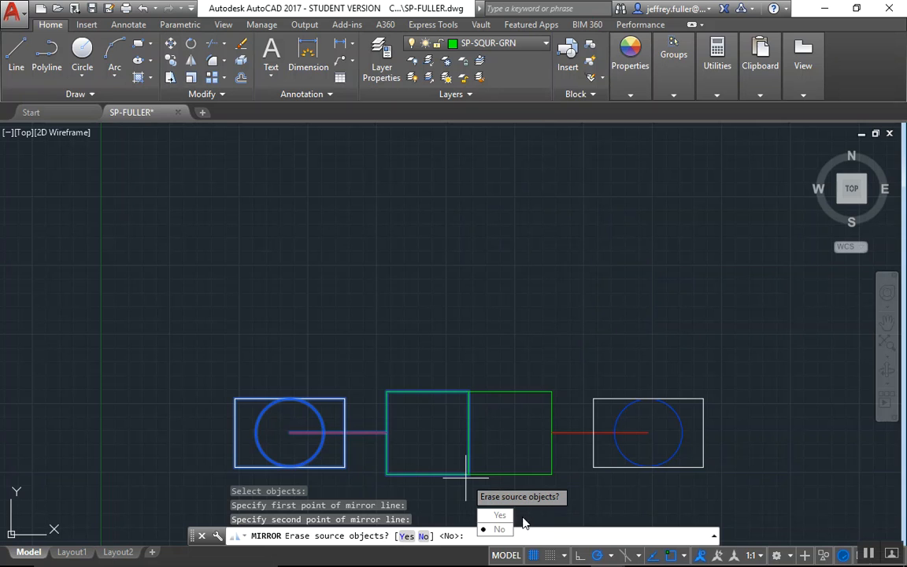
{"action": "key", "text": "Return"}
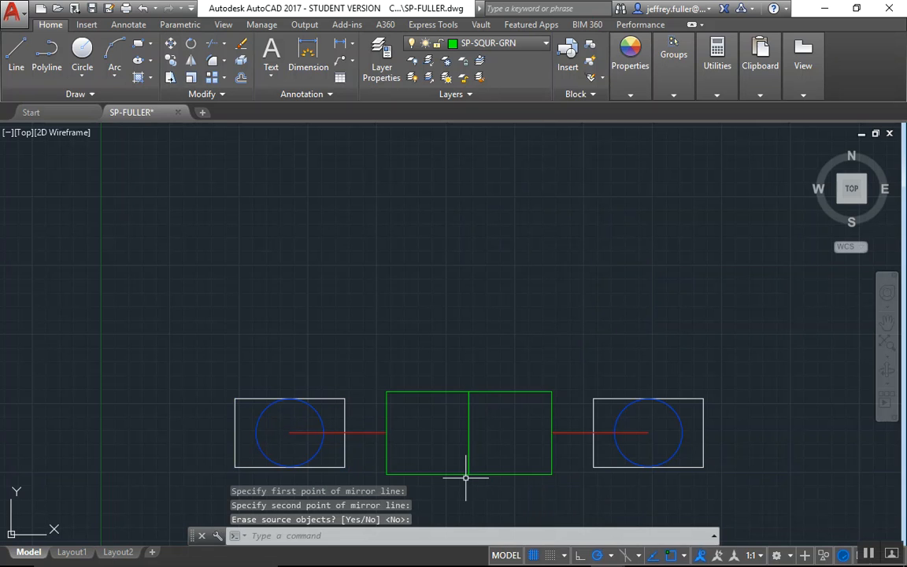
Mirror the whole row of rectangles, circles, lines and squares about the green squares' top edge, keeping the source objects
{"action": "mouse_move", "coordinate": [523, 277]}
{"action": "middle_mouse_down"}
{"action": "mouse_move", "coordinate": [390, 219]}
{"action": "mouse_move", "coordinate": [425, 238]}
{"action": "middle_mouse_up"}
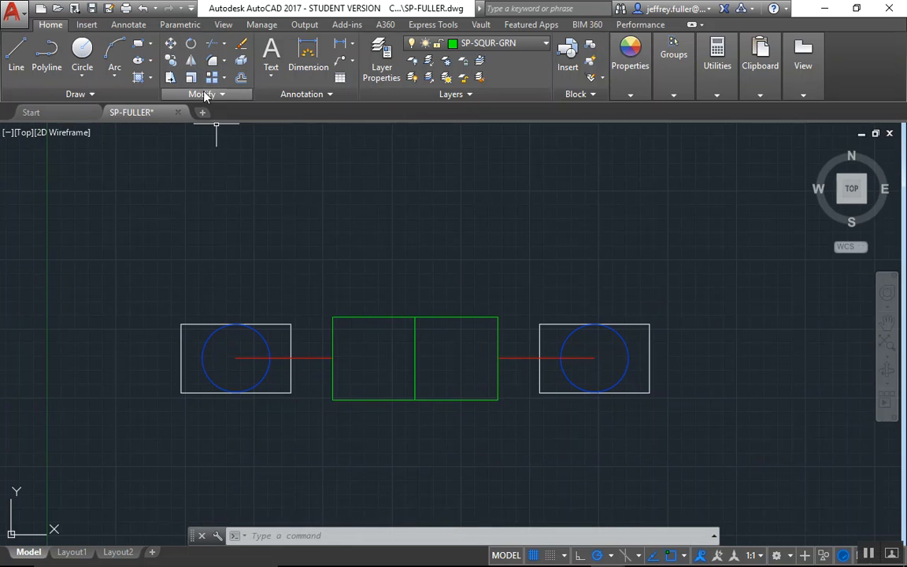
{"action": "left_click", "coordinate": [192, 62]}
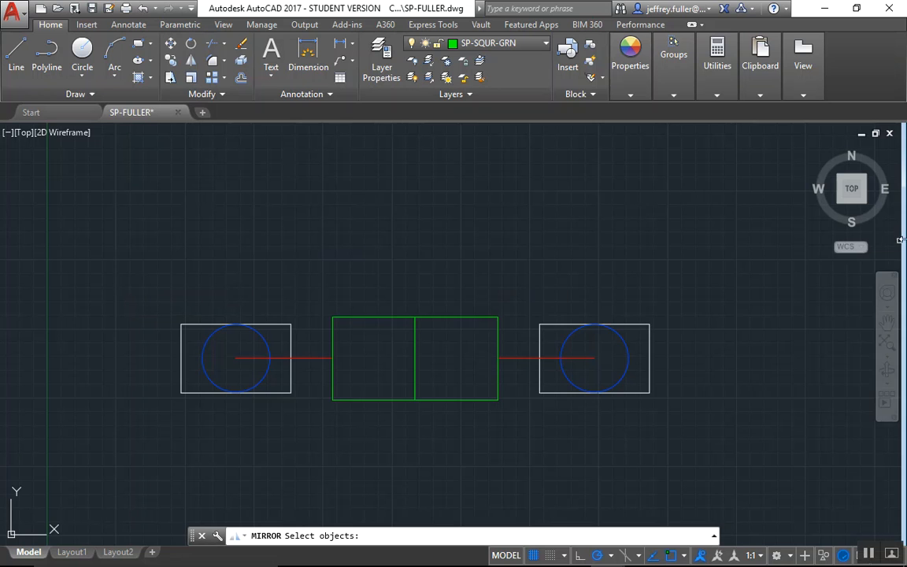
{"action": "left_click", "coordinate": [686, 296]}
{"action": "left_click", "coordinate": [130, 434]}
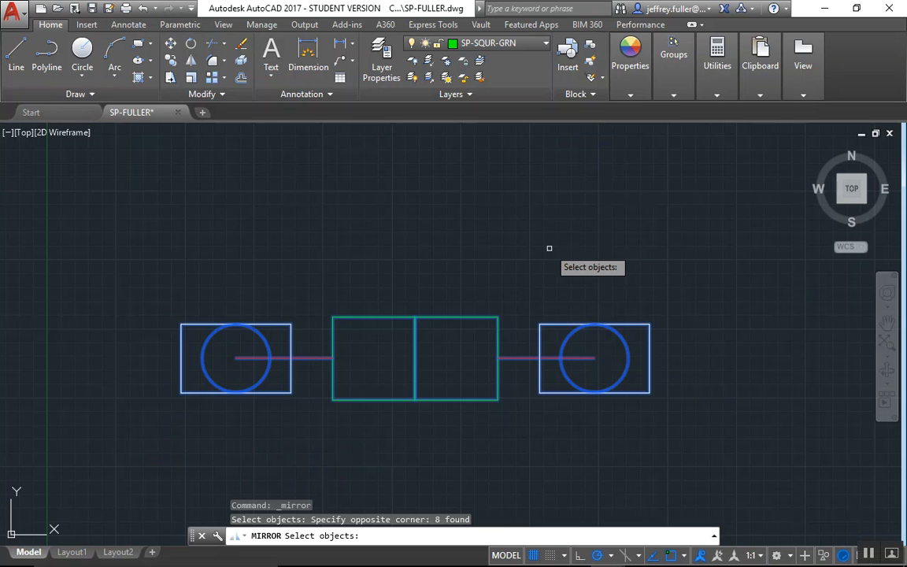
{"action": "key", "text": "Return"}
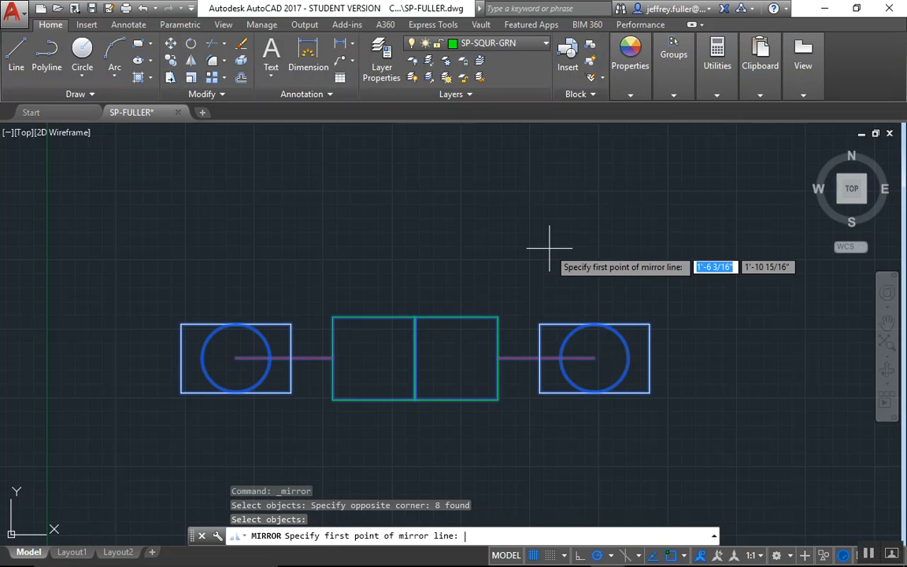
{"action": "left_click", "coordinate": [333, 317]}
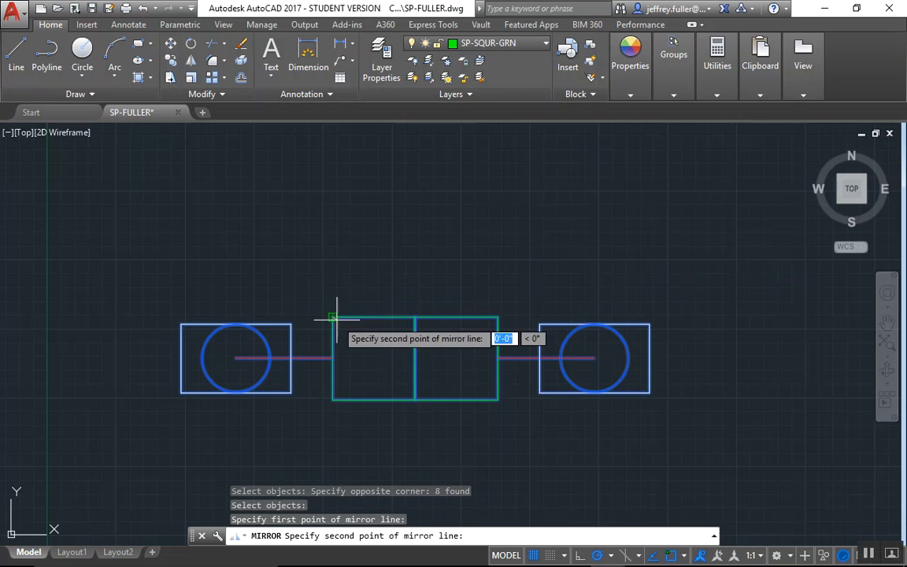
{"action": "left_click", "coordinate": [496, 317]}
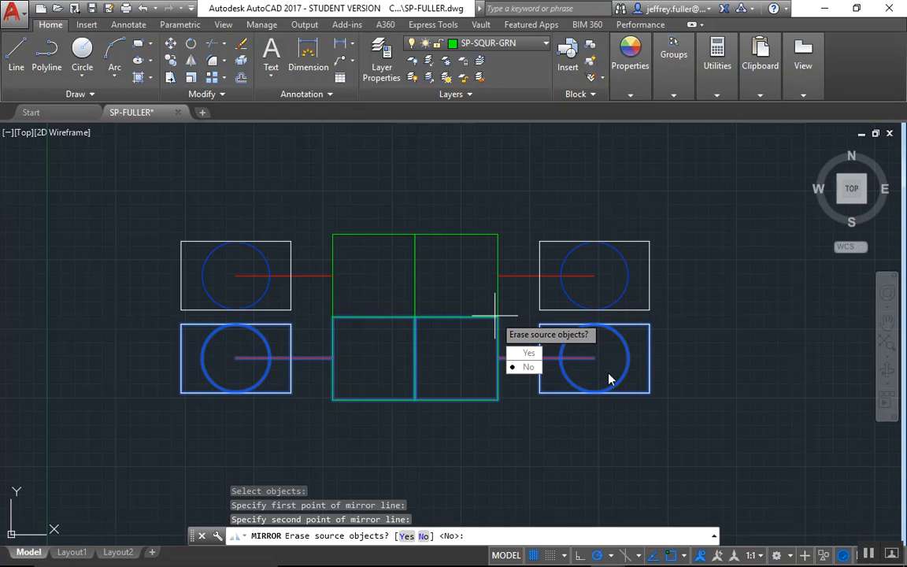
{"action": "key", "text": "Return"}
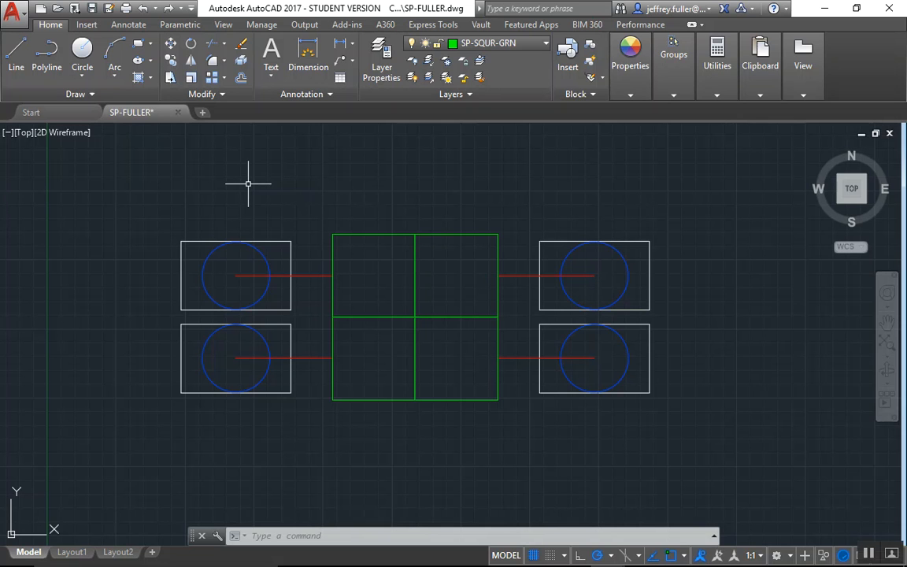
{"action": "type", "text": "mi"}
{"action": "key", "text": "Return"}
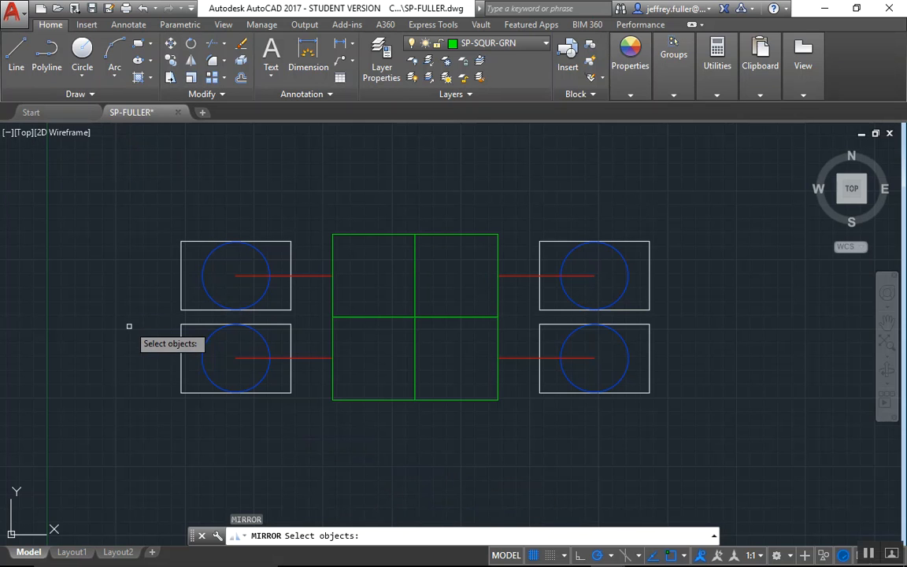
{"action": "left_click", "coordinate": [698, 324]}
{"action": "left_click", "coordinate": [147, 436]}
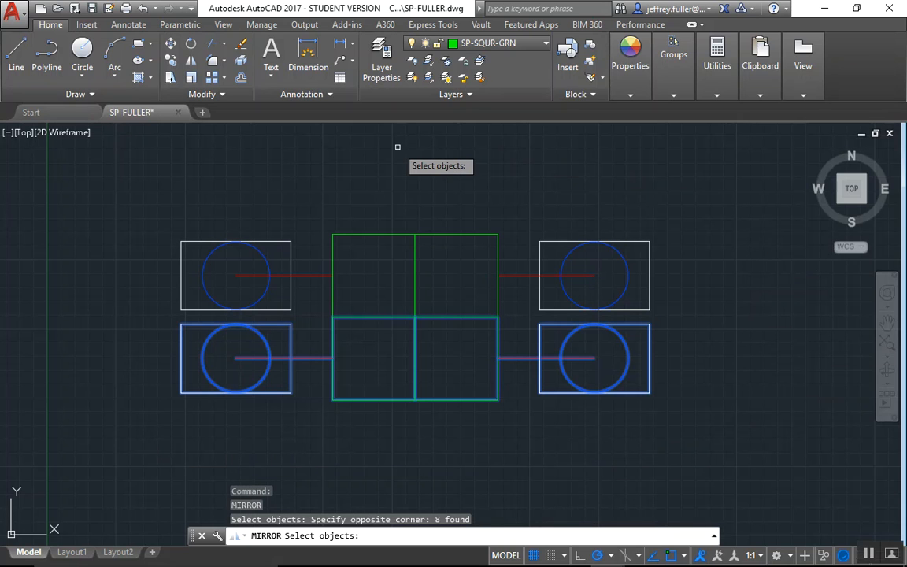
{"action": "key", "text": "Return"}
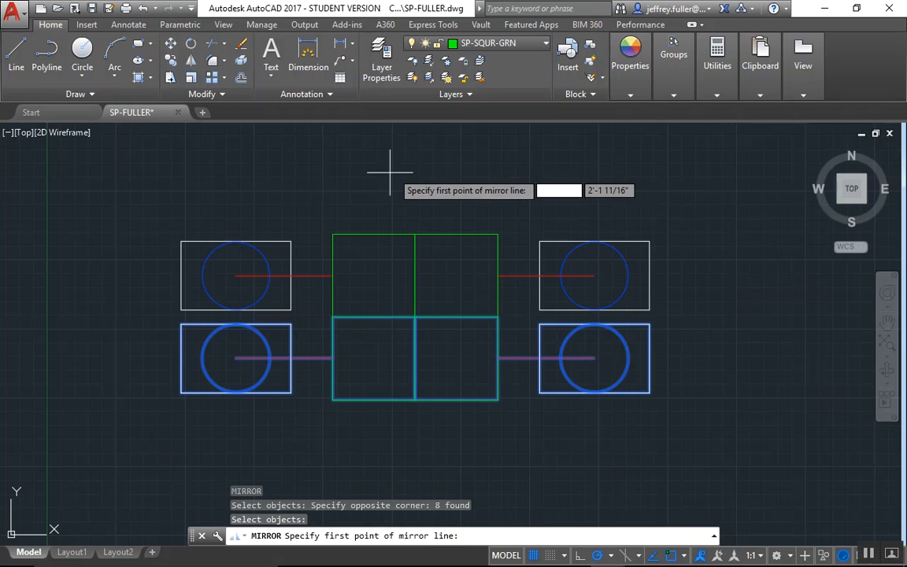
{"action": "left_click", "coordinate": [497, 400]}
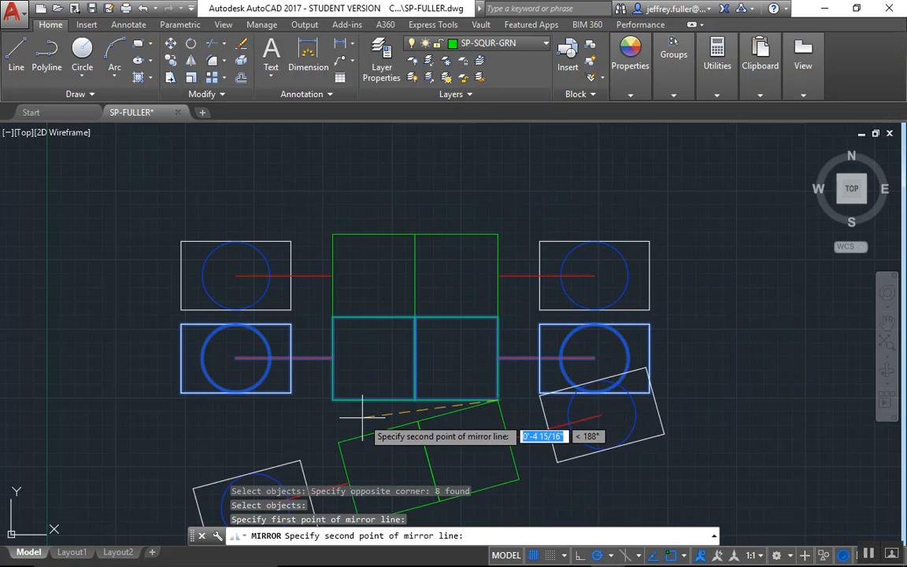
{"action": "left_click", "coordinate": [332, 400]}
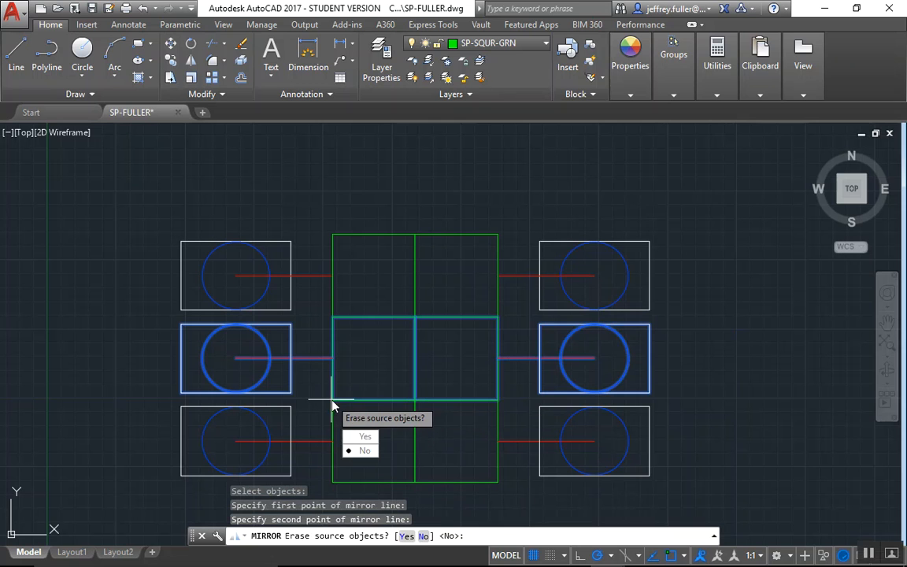
{"action": "key", "text": "Escape"}
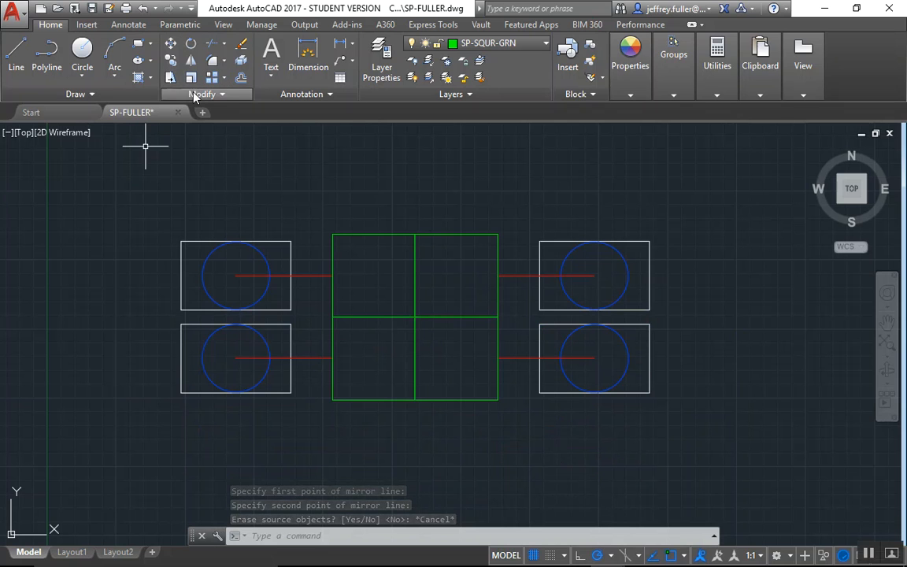
{"action": "key", "text": "Return"}
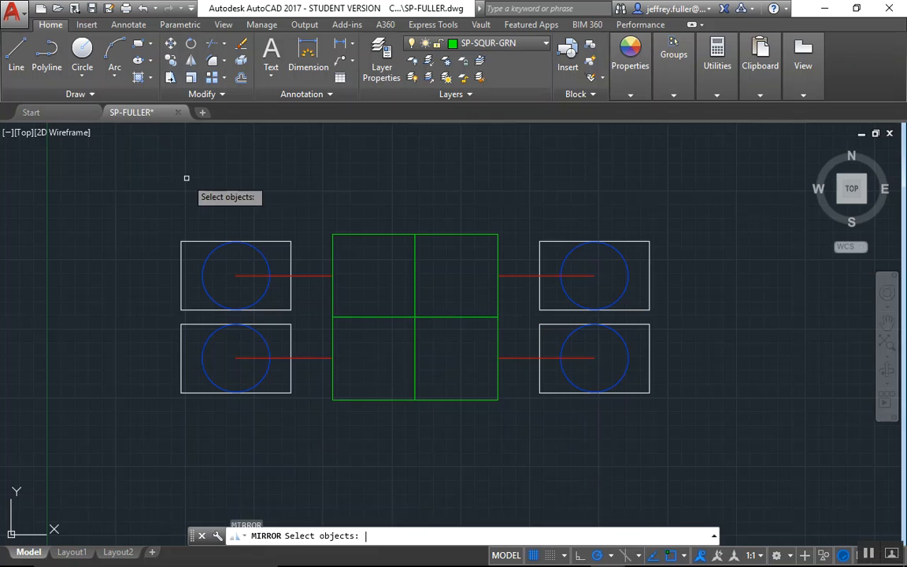
{"action": "left_click", "coordinate": [696, 339]}
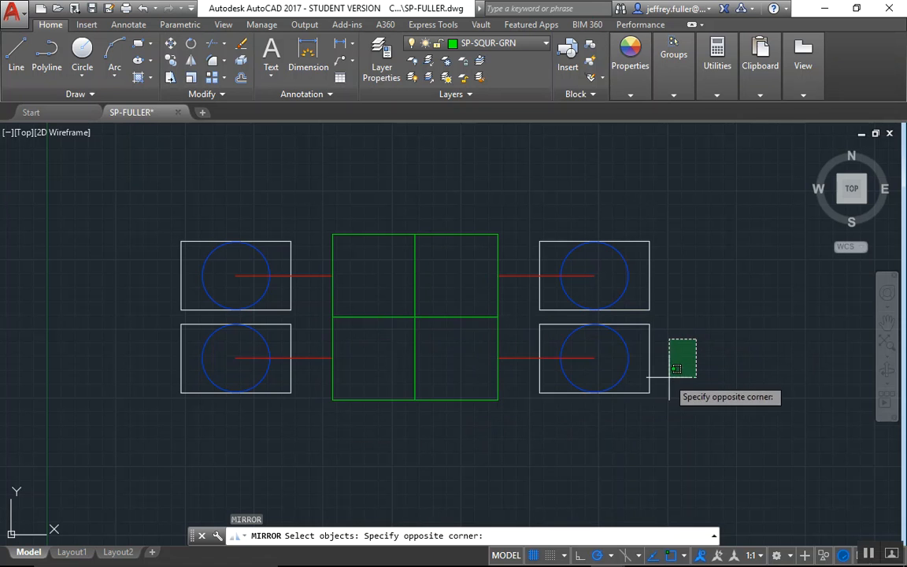
{"action": "left_click", "coordinate": [131, 405]}
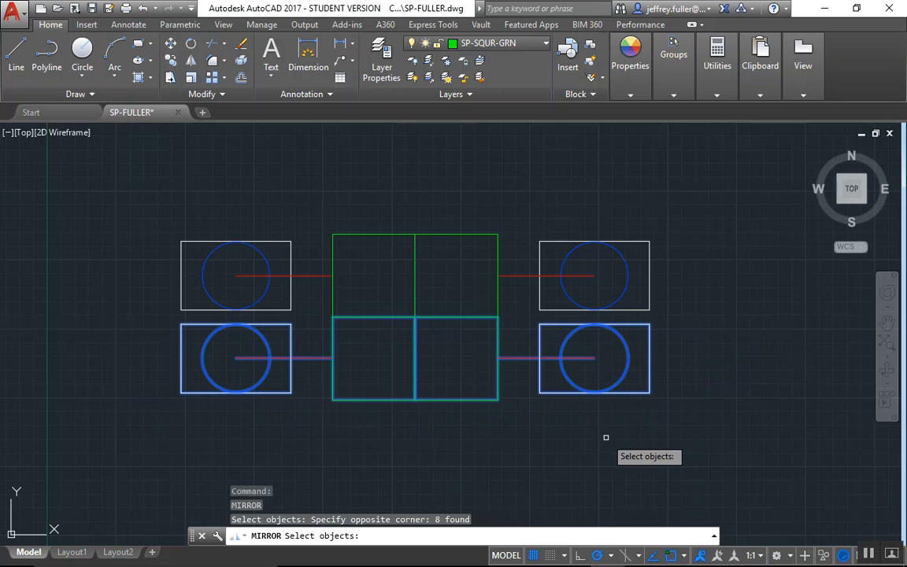
{"action": "left_click", "coordinate": [121, 215]}
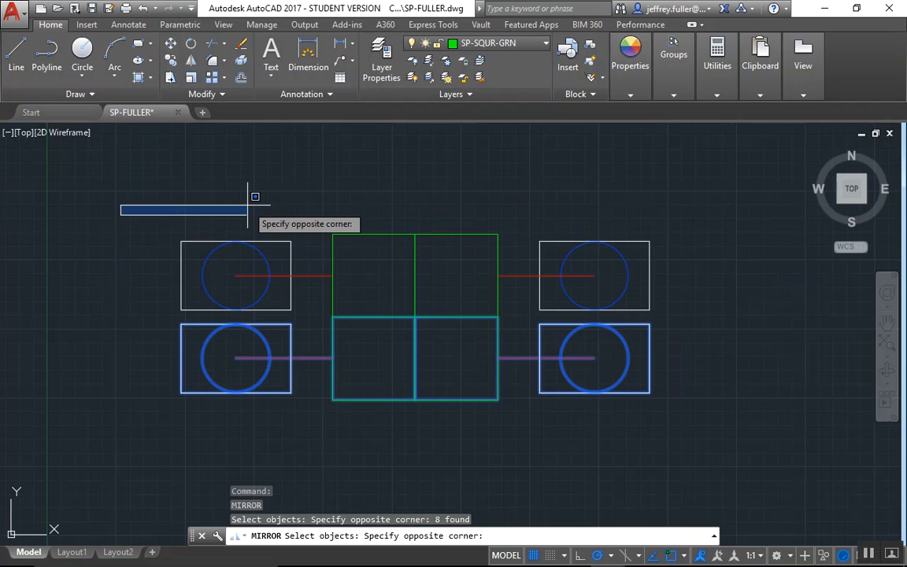
{"action": "key", "text": "Escape"}
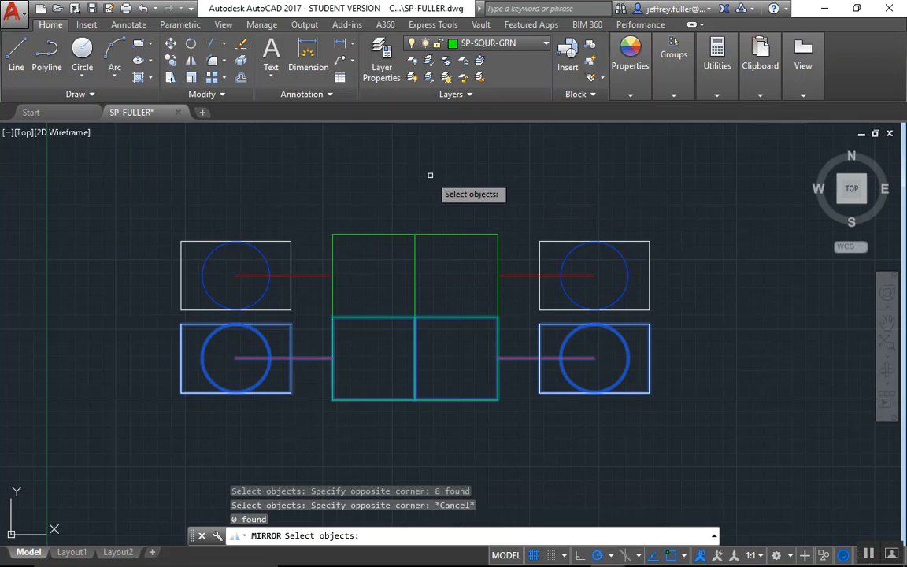
Mirror the lower row of eight objects about the bottom edge of its green squares, keeping the source objects
{"action": "left_click", "coordinate": [191, 62]}
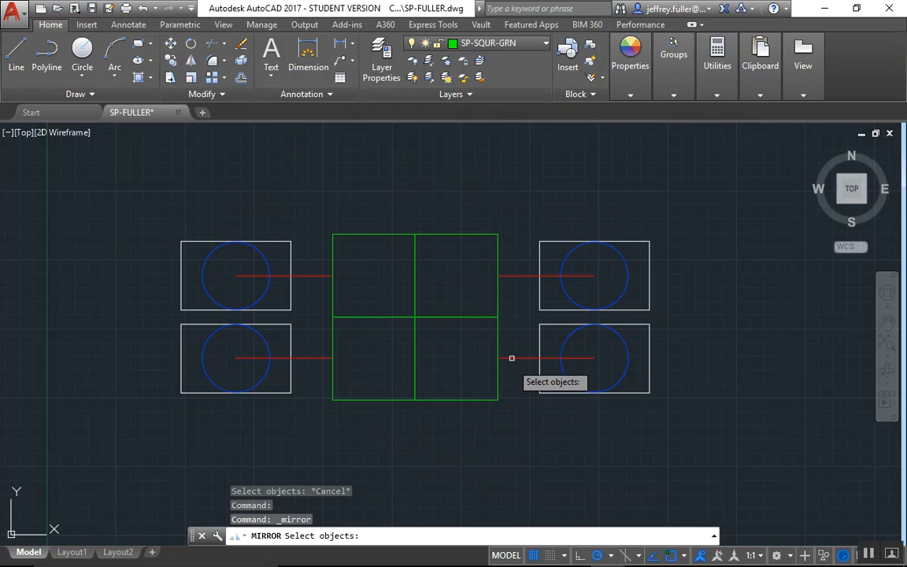
{"action": "left_click", "coordinate": [131, 357]}
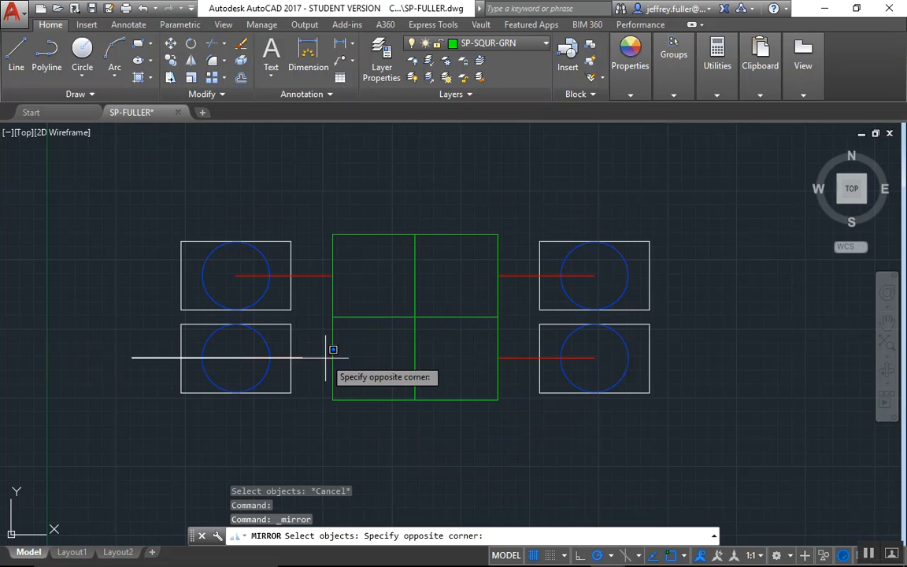
{"action": "key", "text": "Escape"}
{"action": "left_click", "coordinate": [720, 335]}
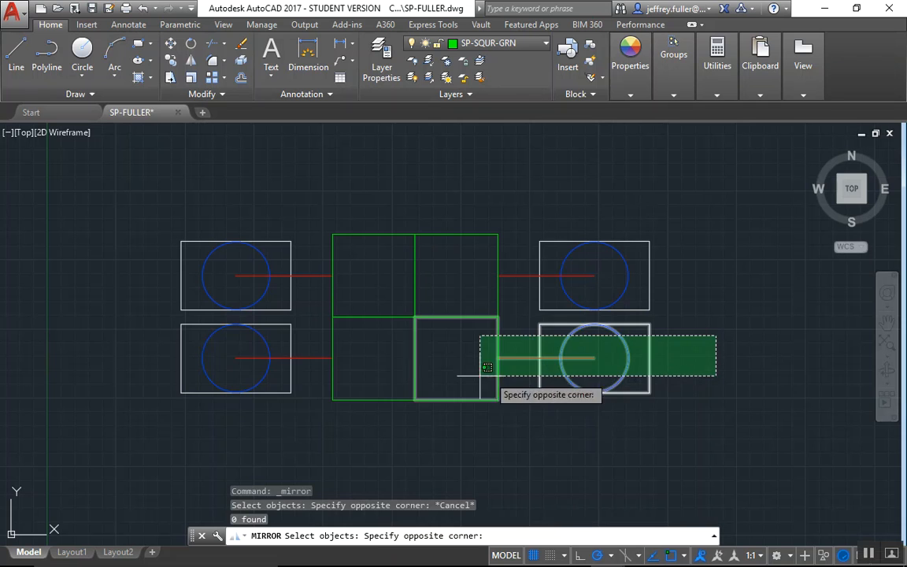
{"action": "left_click", "coordinate": [151, 410]}
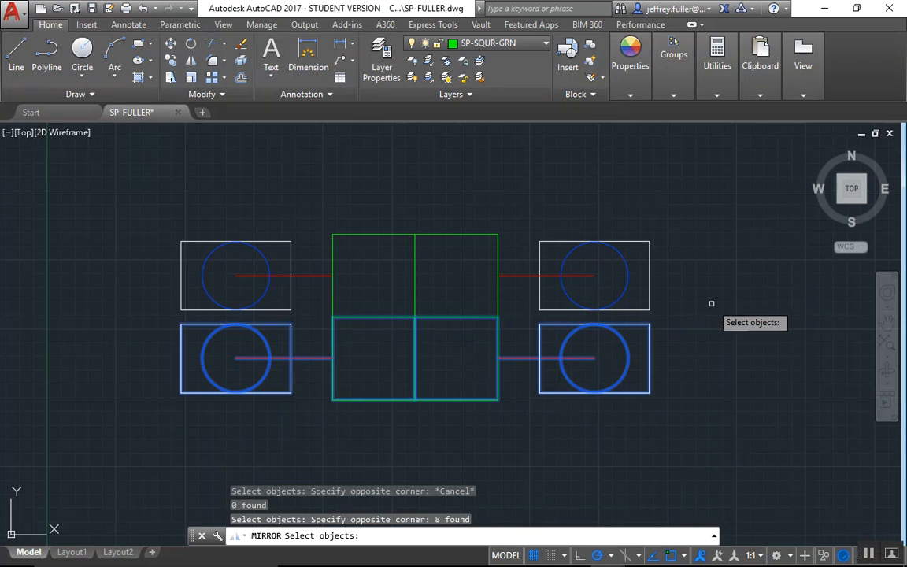
{"action": "key", "text": "Return"}
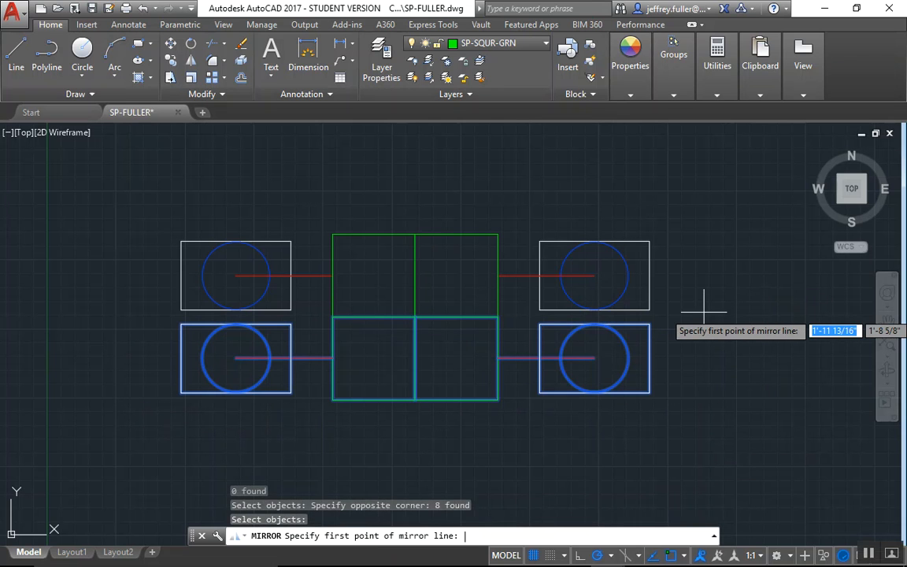
{"action": "left_click", "coordinate": [497, 399]}
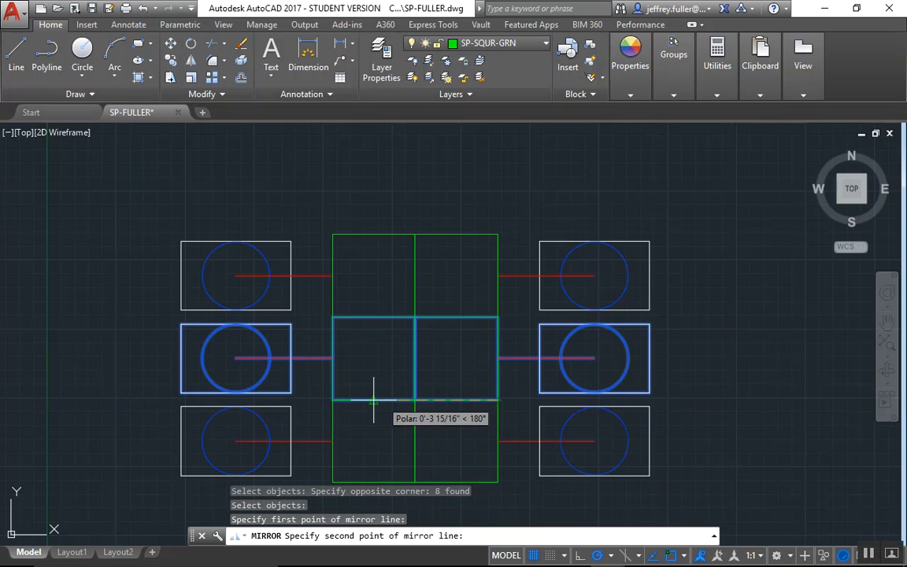
{"action": "left_click", "coordinate": [326, 400]}
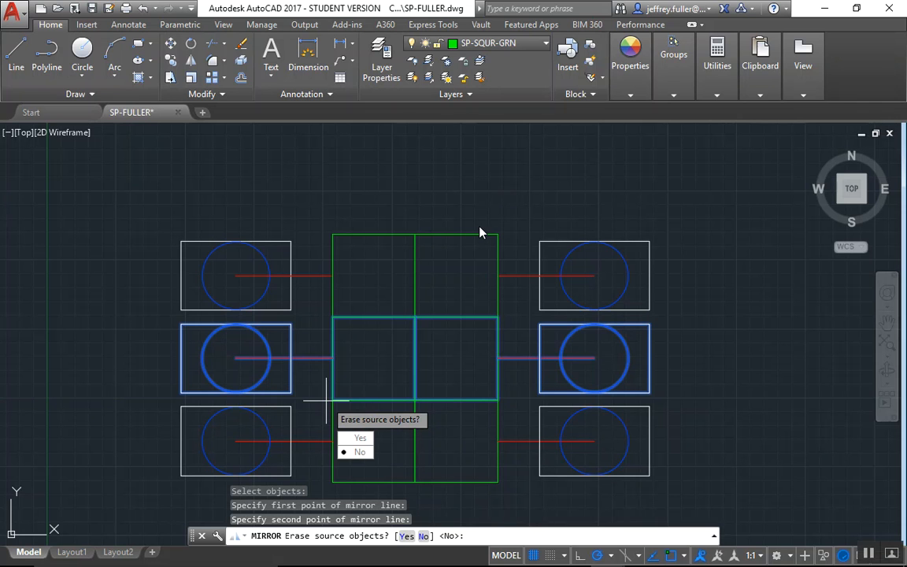
{"action": "key", "text": "Return"}
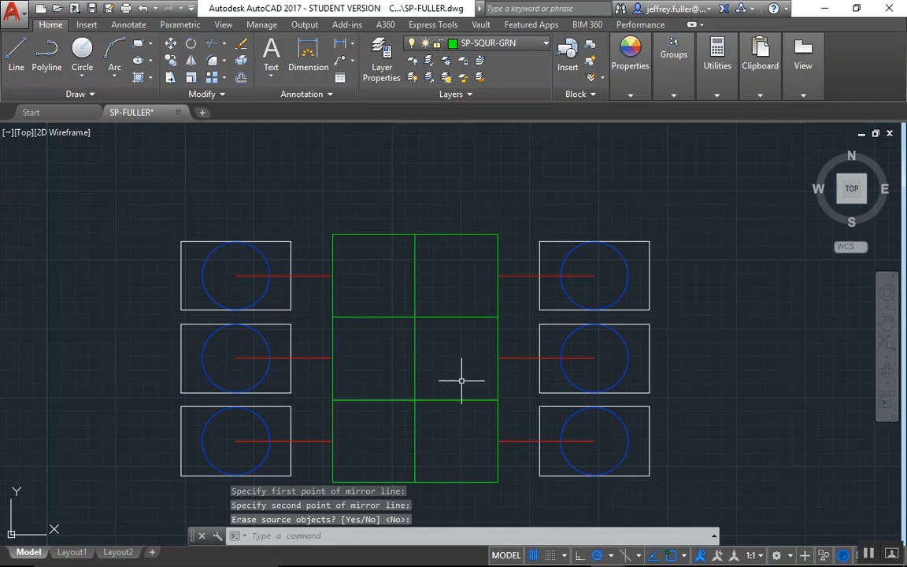
{"action": "scroll", "coordinate": [740, 300], "scroll_direction": "down", "scroll_amount": 2}
{"action": "mouse_move", "coordinate": [738, 299]}
{"action": "middle_mouse_down"}
{"action": "mouse_move", "coordinate": [510, 291]}
{"action": "mouse_move", "coordinate": [575, 269]}
{"action": "mouse_move", "coordinate": [771, 263]}
{"action": "mouse_move", "coordinate": [717, 292]}
{"action": "middle_mouse_up"}
{"action": "scroll", "coordinate": [572, 277], "scroll_direction": "up", "scroll_amount": 2}
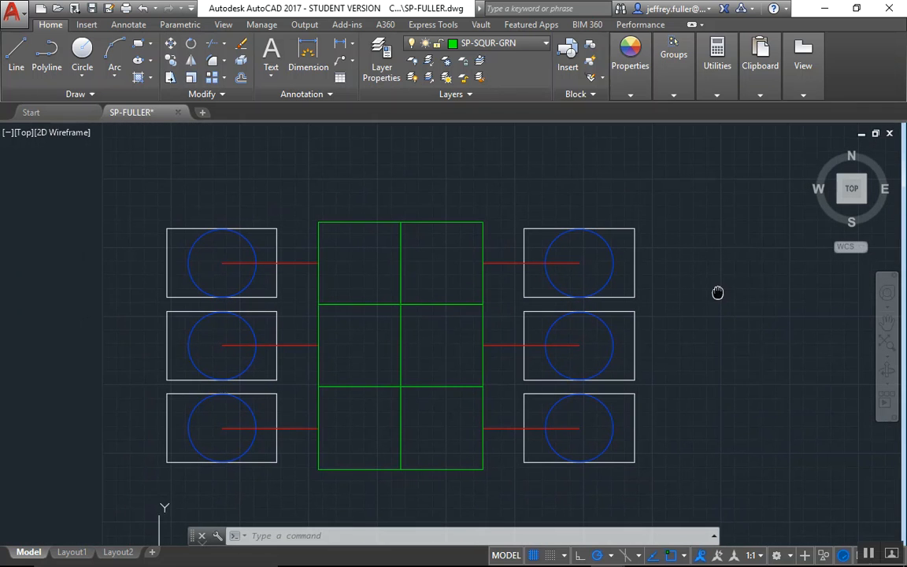